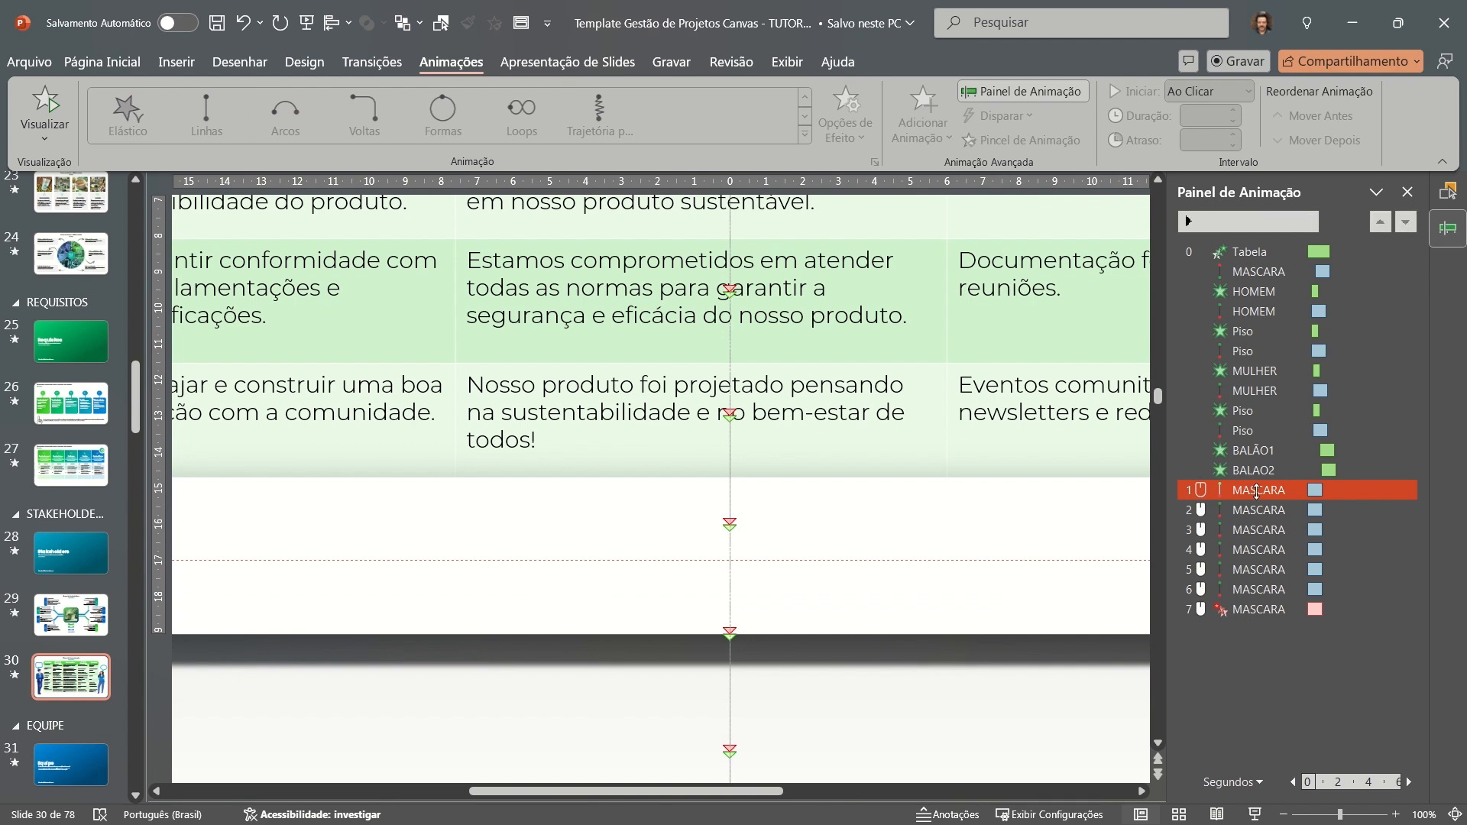
Move the start point of the first click-triggered MASCARA motion path straight up to the "4. Equipe de marketing" row
scroll(991, 535, "up", 2)
scroll(991, 535, "up", 3)
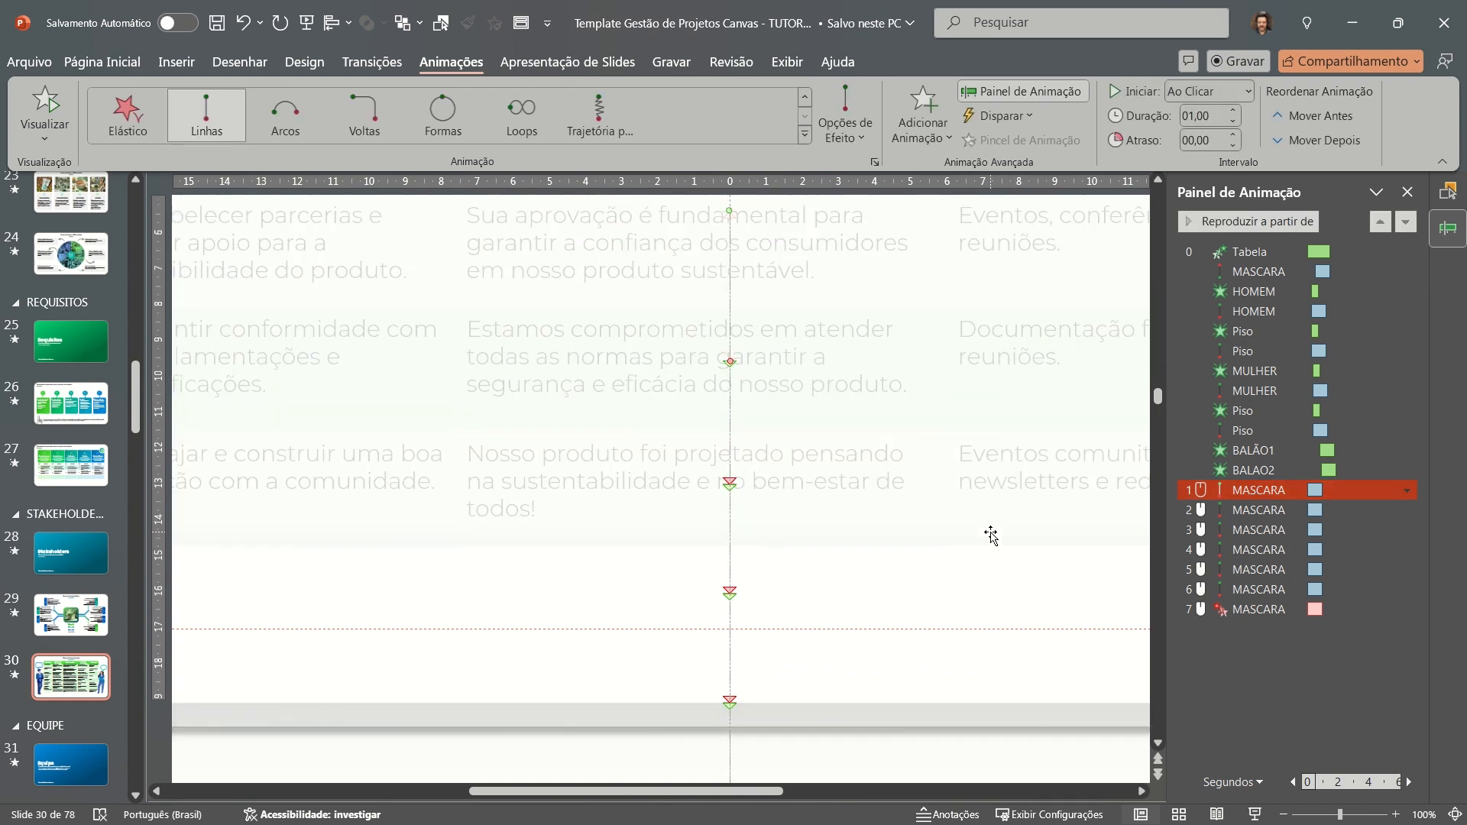
scroll(991, 535, "up", 1)
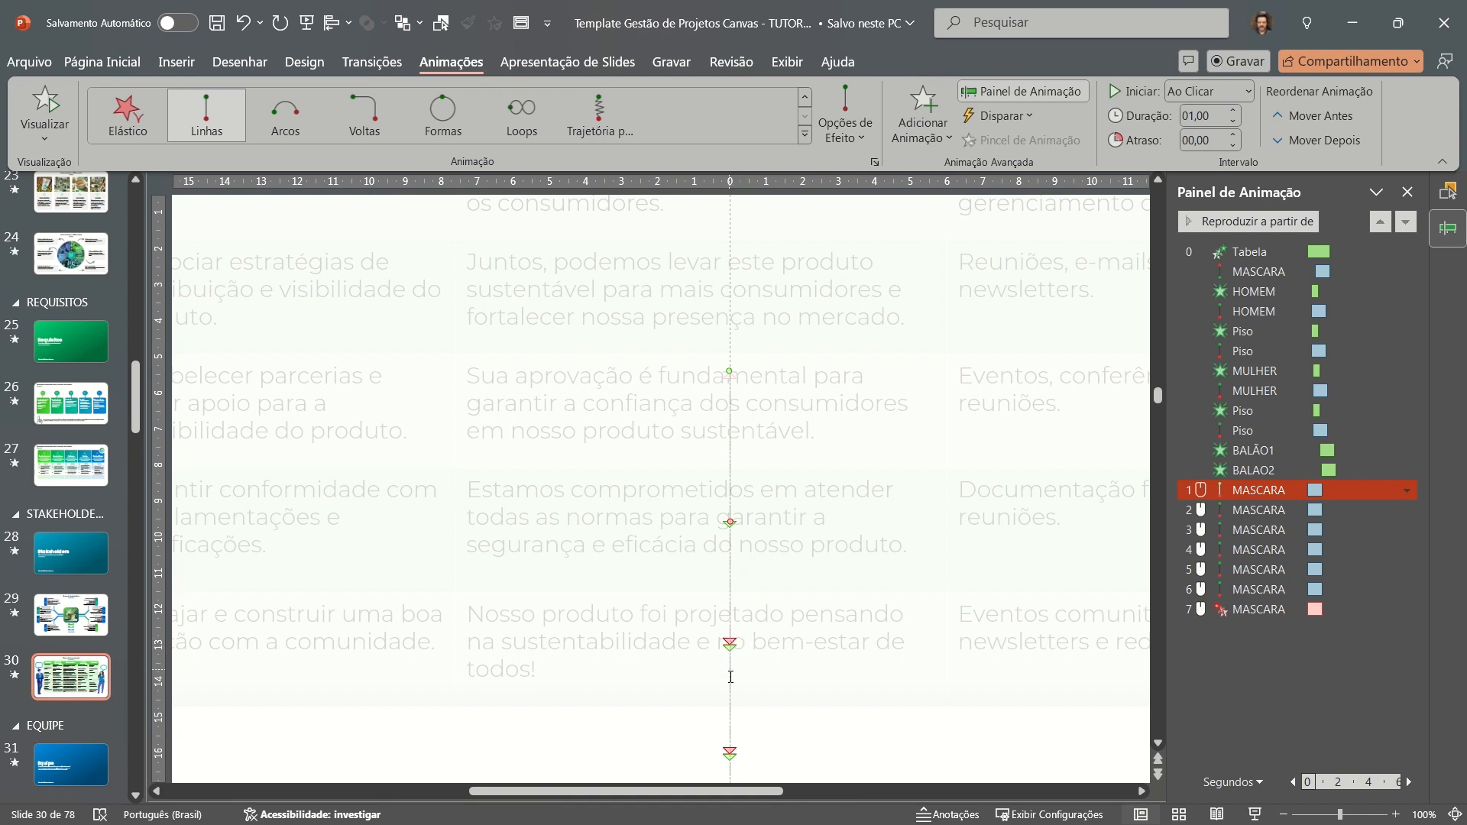
left_click(1264, 510, "shift")
left_click(1265, 510)
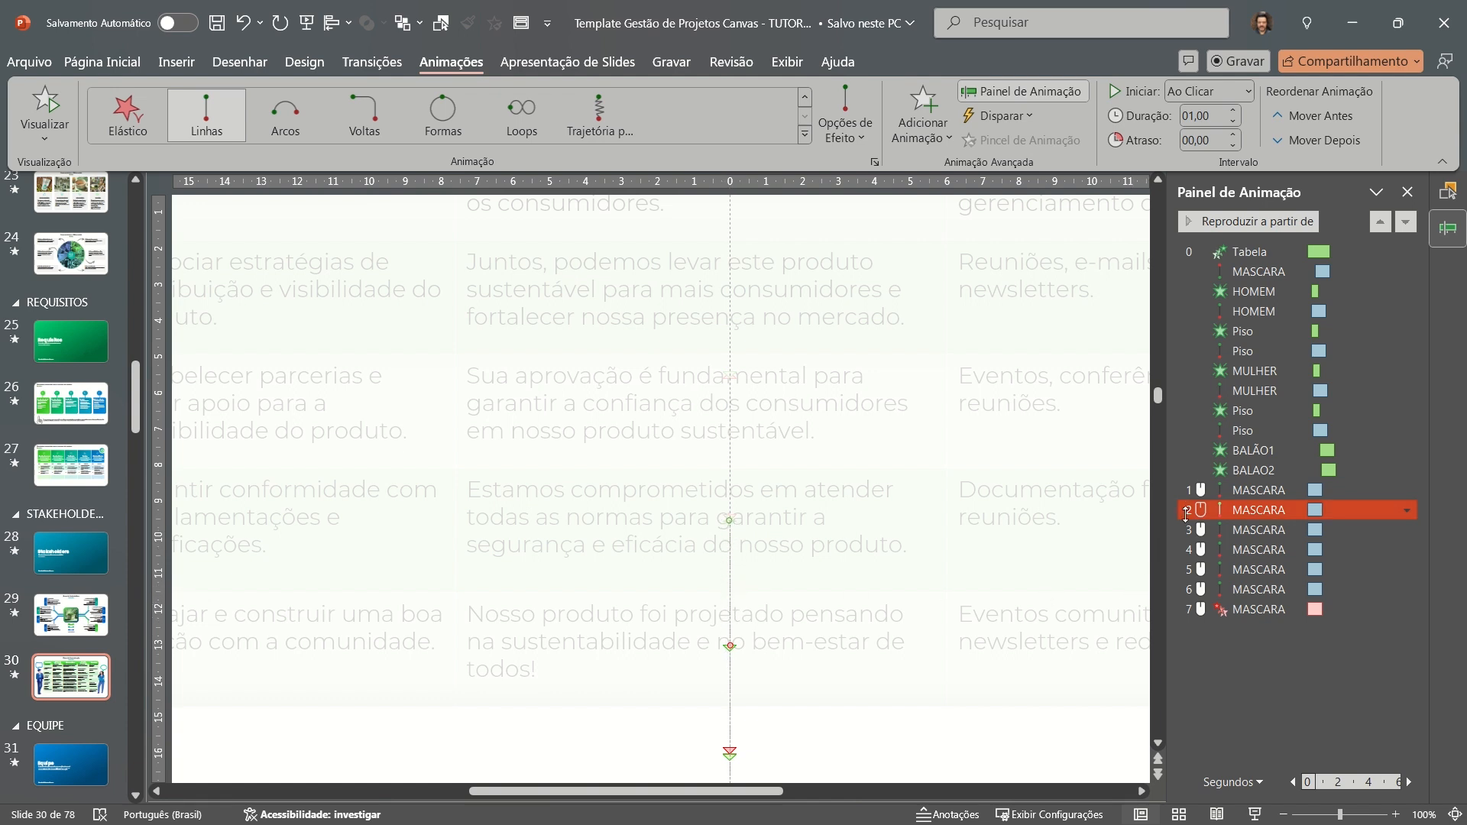
left_click(733, 368)
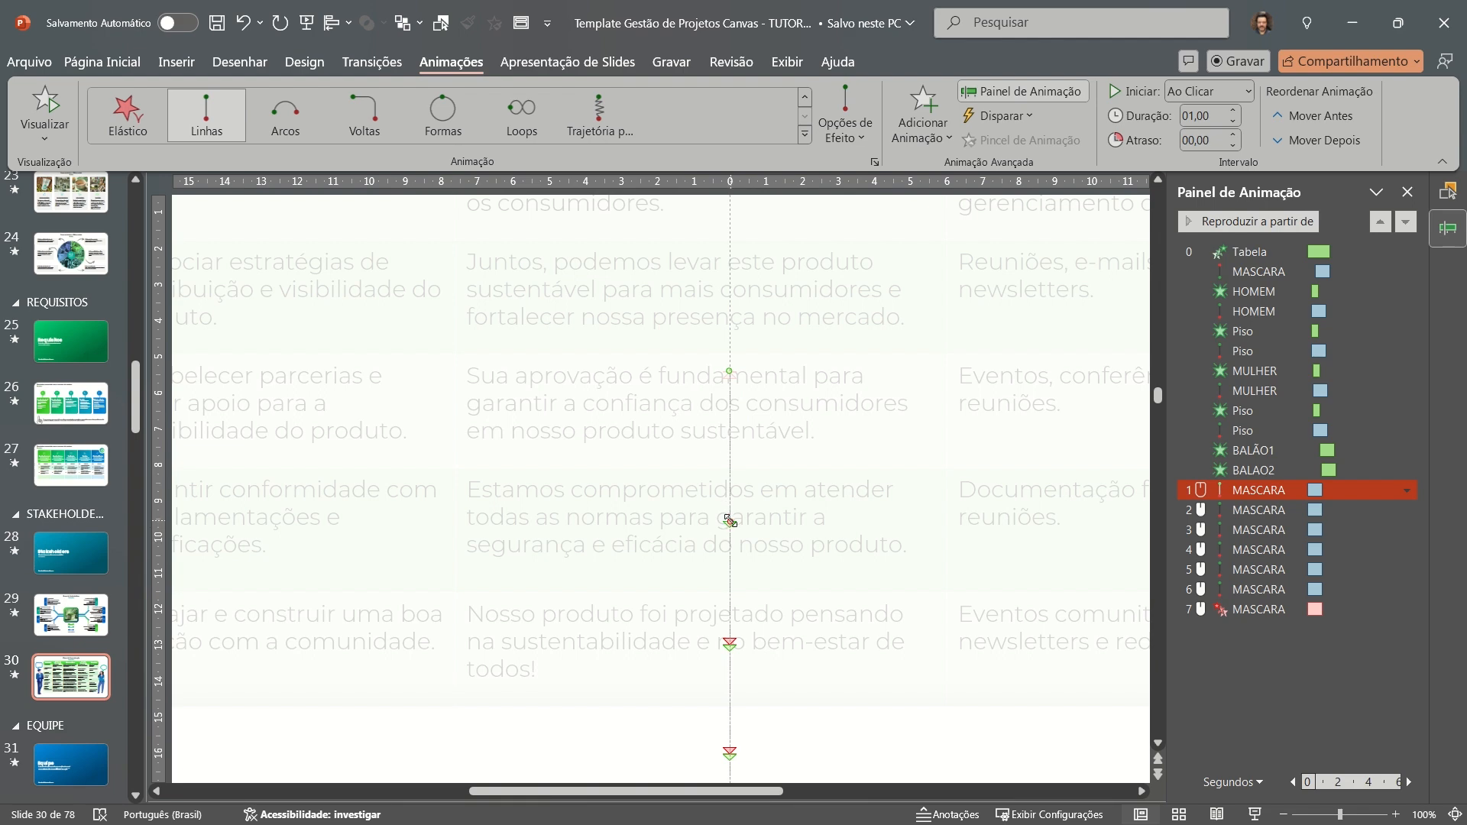
left_click(1284, 815)
left_click(1284, 815)
left_click(1284, 815)
left_click(1284, 815)
left_click(1284, 815)
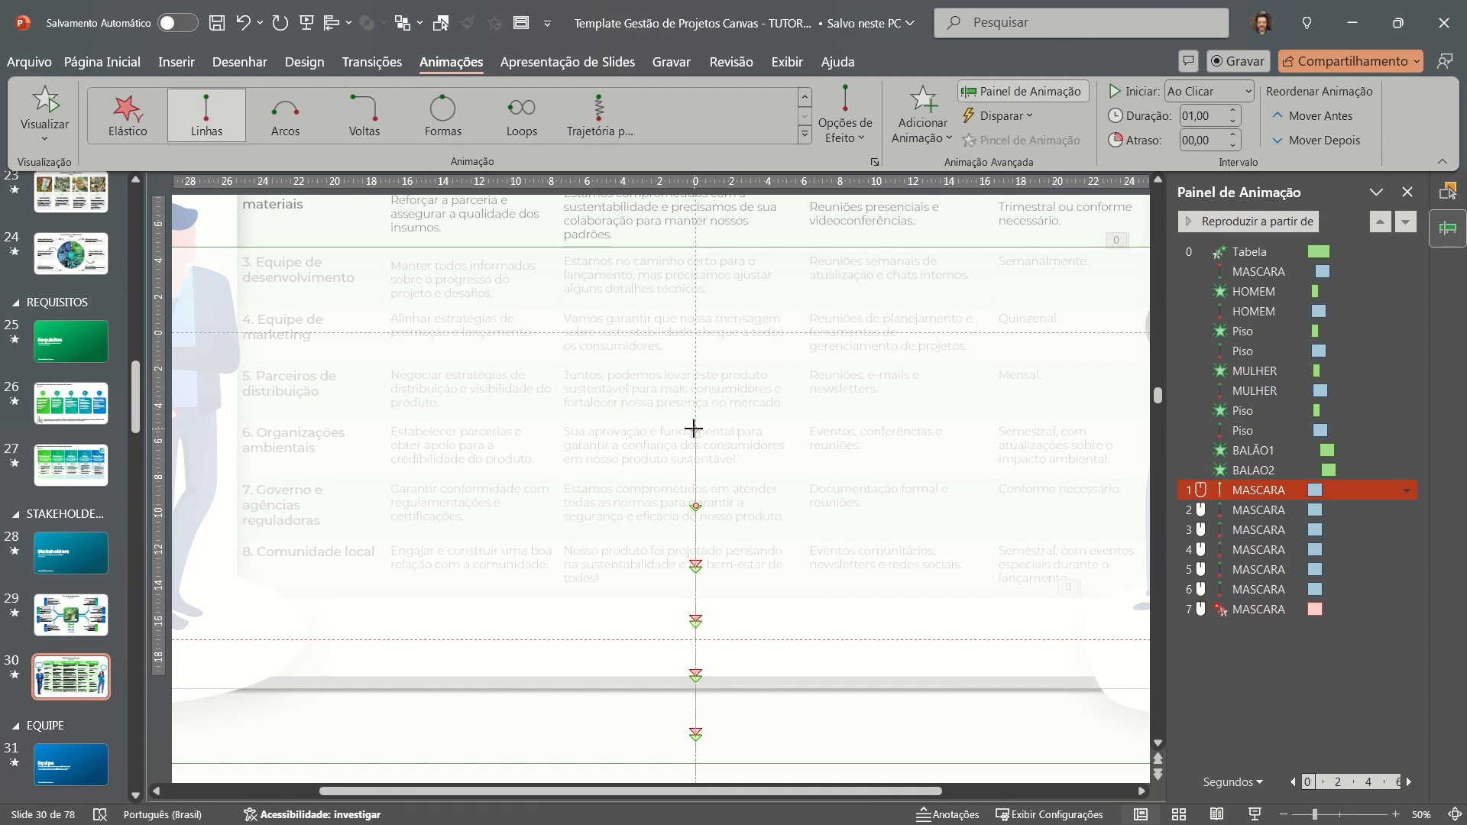
mouse_move(693, 428)
left_mouse_down()
mouse_move(695, 381)
mouse_move(755, 395)
mouse_move(691, 373)
mouse_move(629, 377)
mouse_move(698, 384)
mouse_move(697, 307)
left_mouse_up()
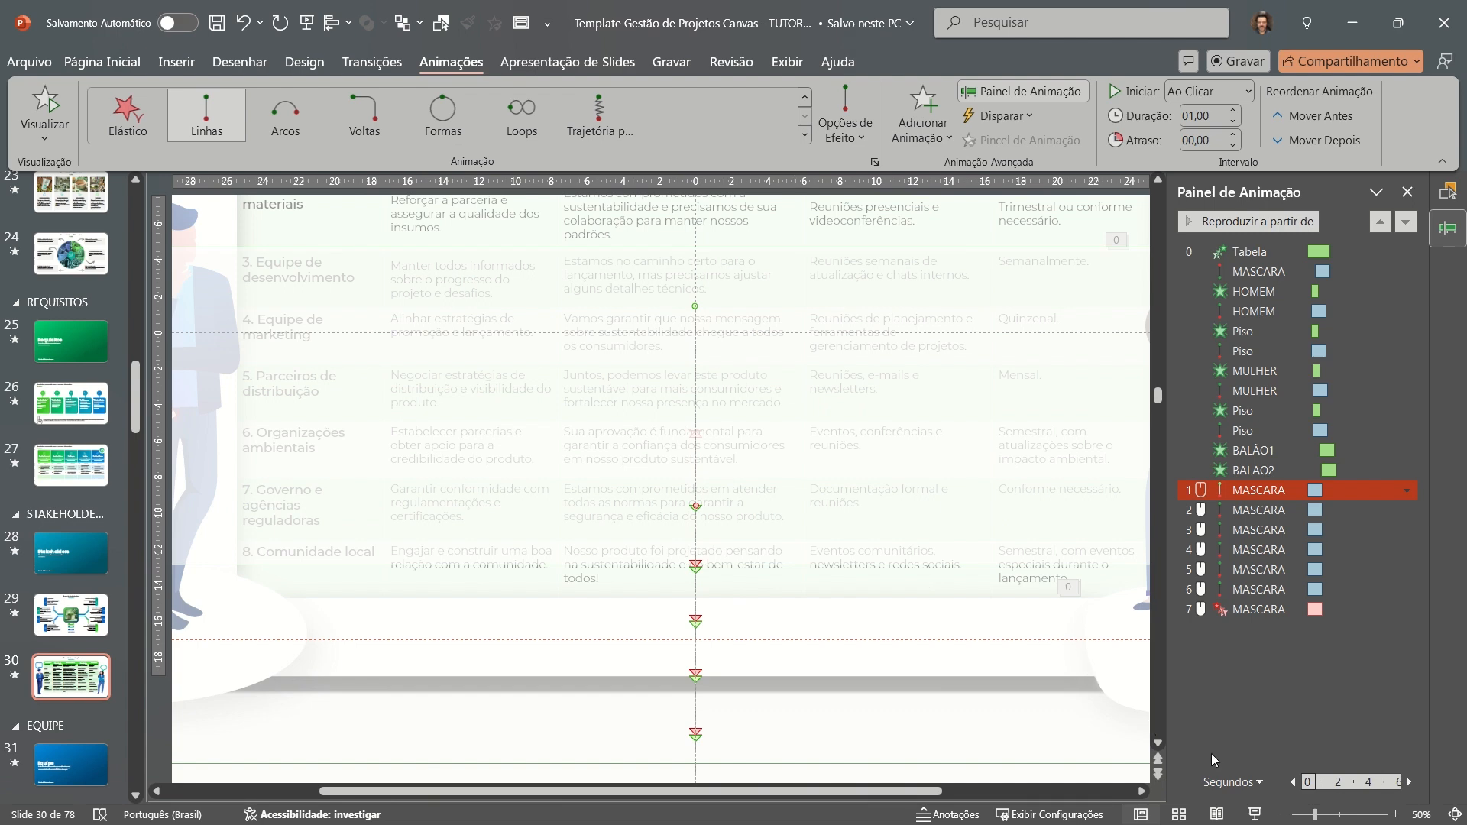
Preview the slide show from the current slide, advance one animation to check the mask's movement, and exit
left_click(1256, 814)
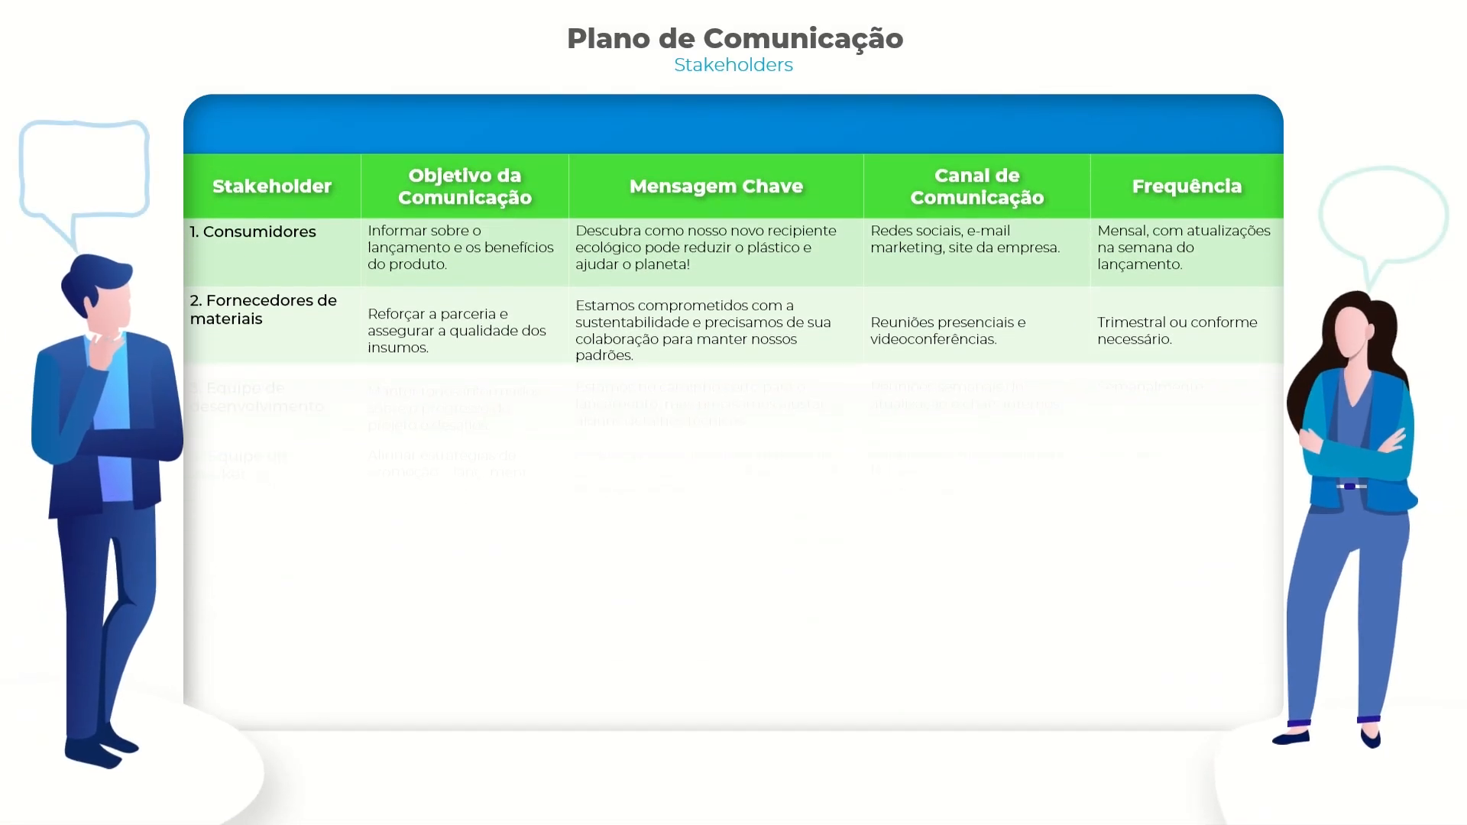
key("Right")
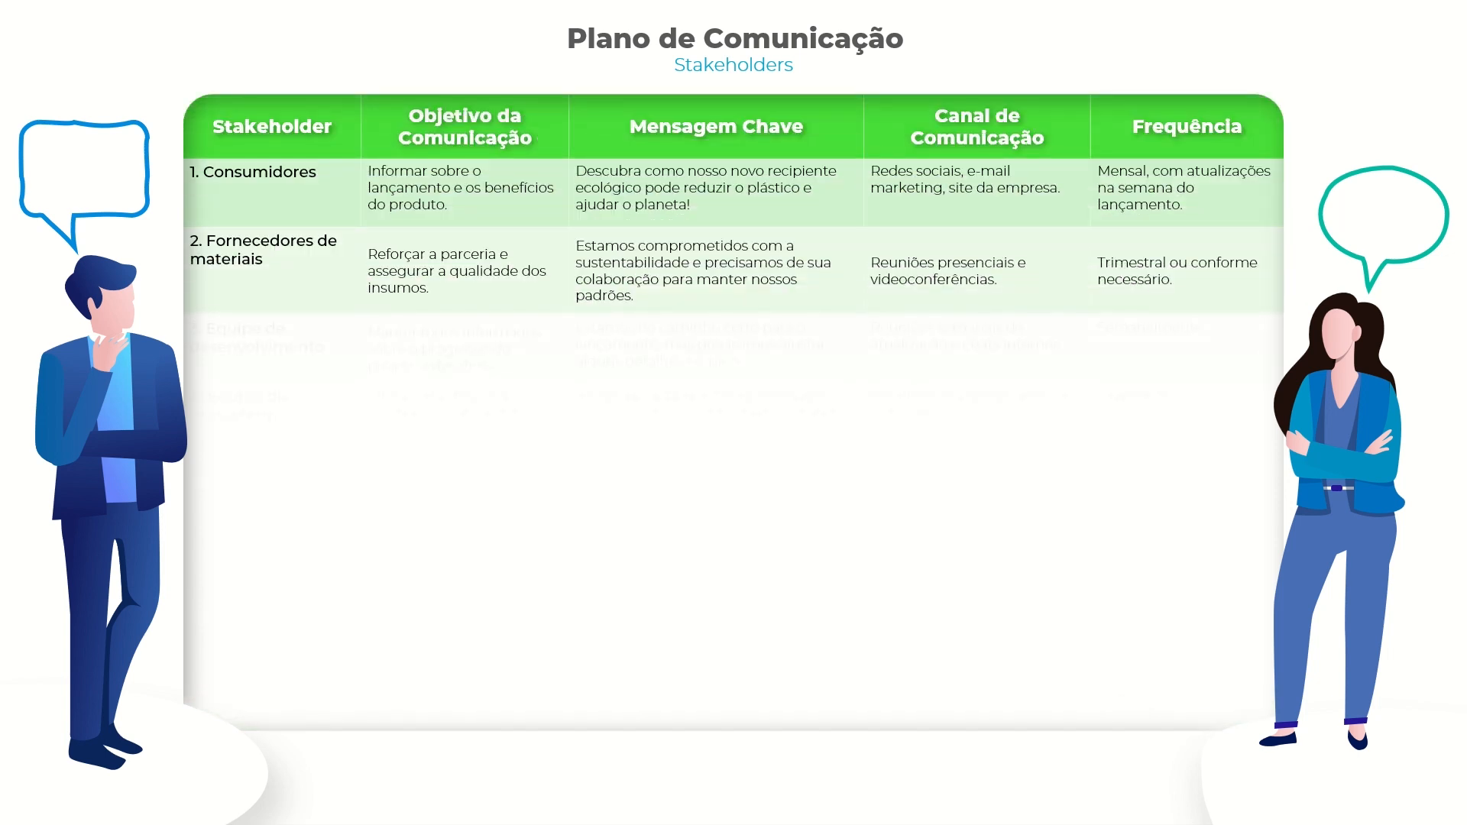
key("Escape")
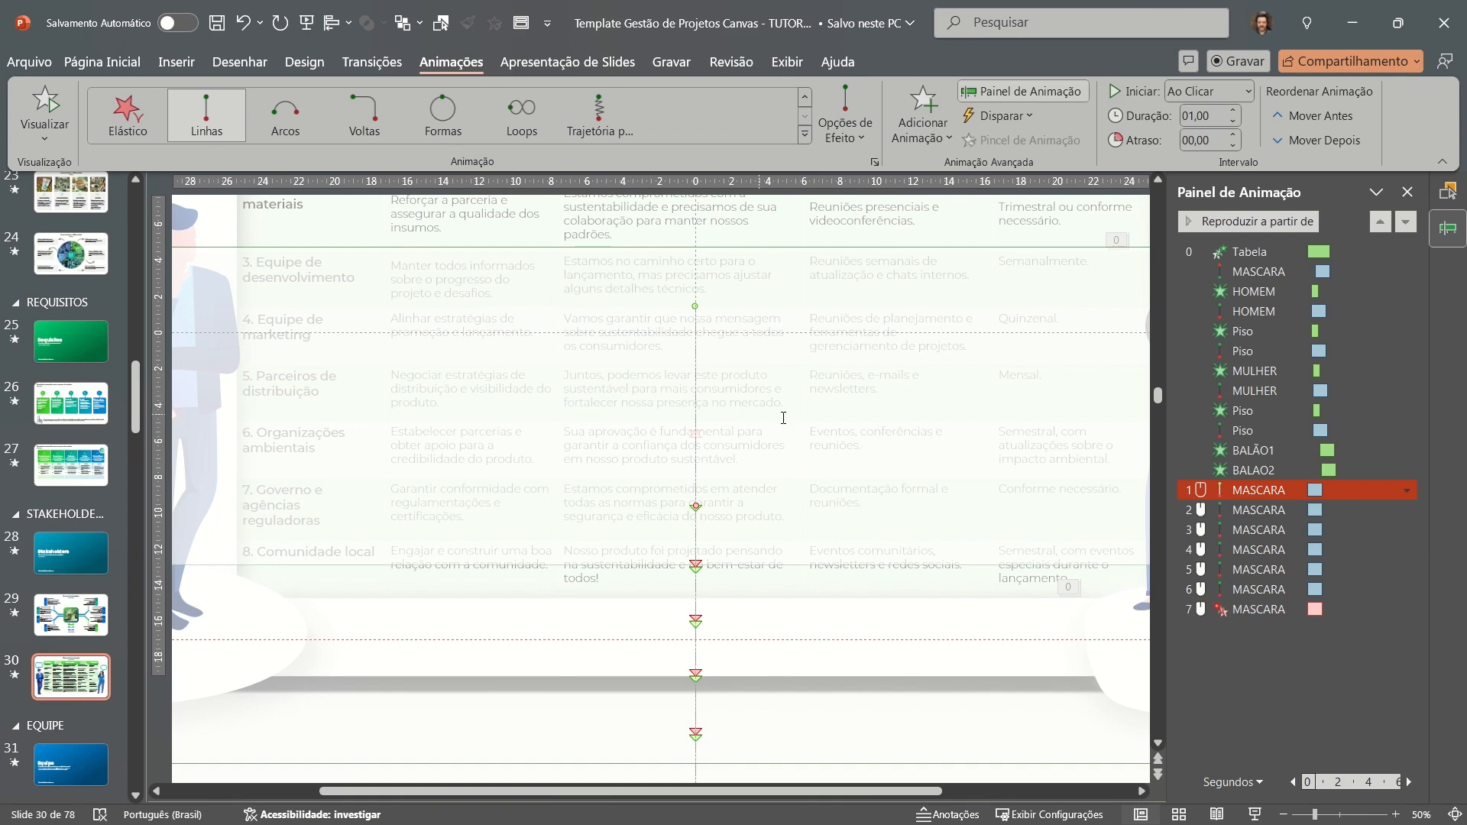
Examine the motion path of the MASCARA animation that follows Tabela, with the whole slide and the area below it in view
left_click(1288, 271, "ctrl")
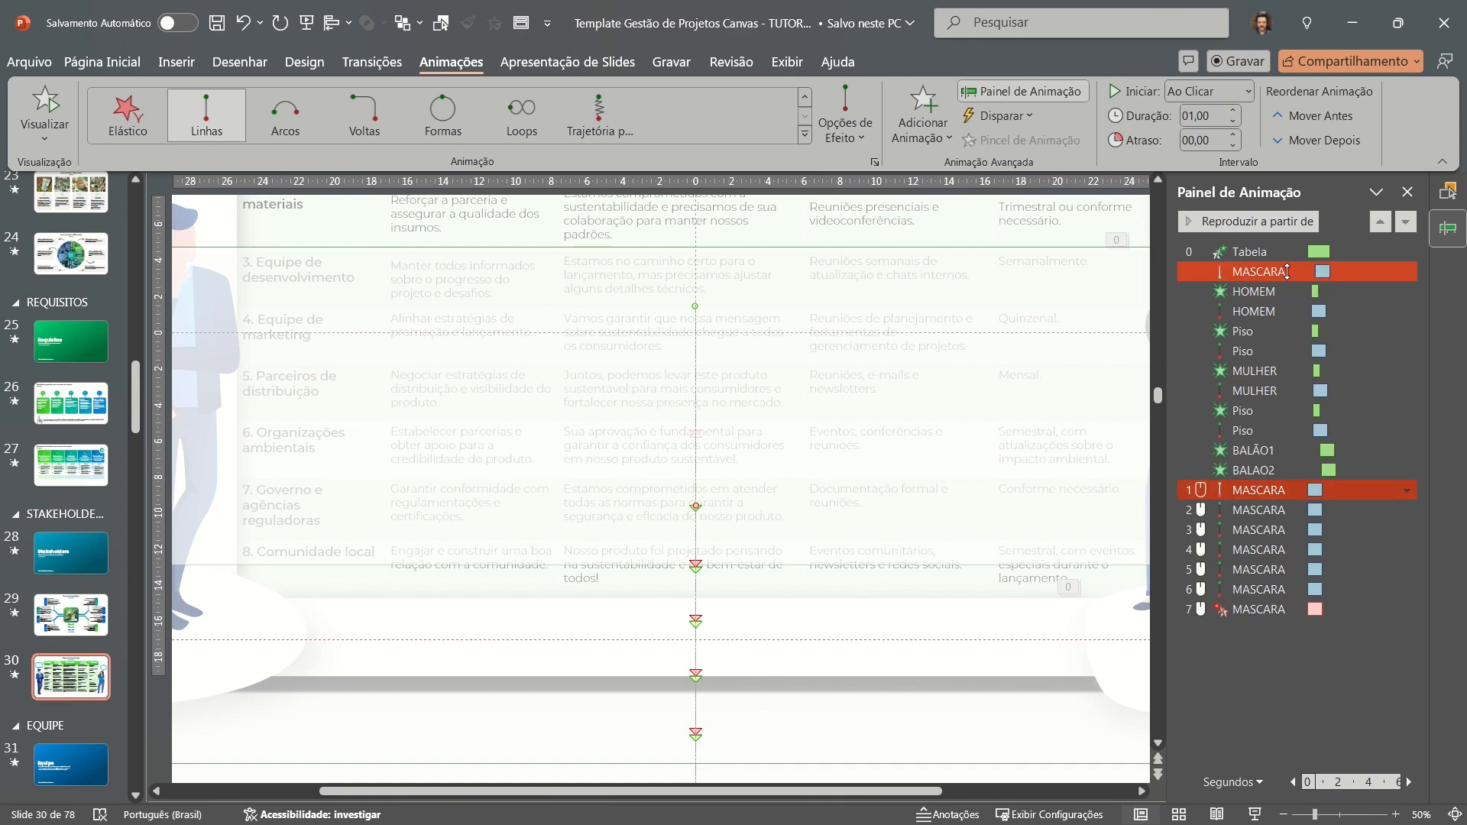
left_click(1288, 272)
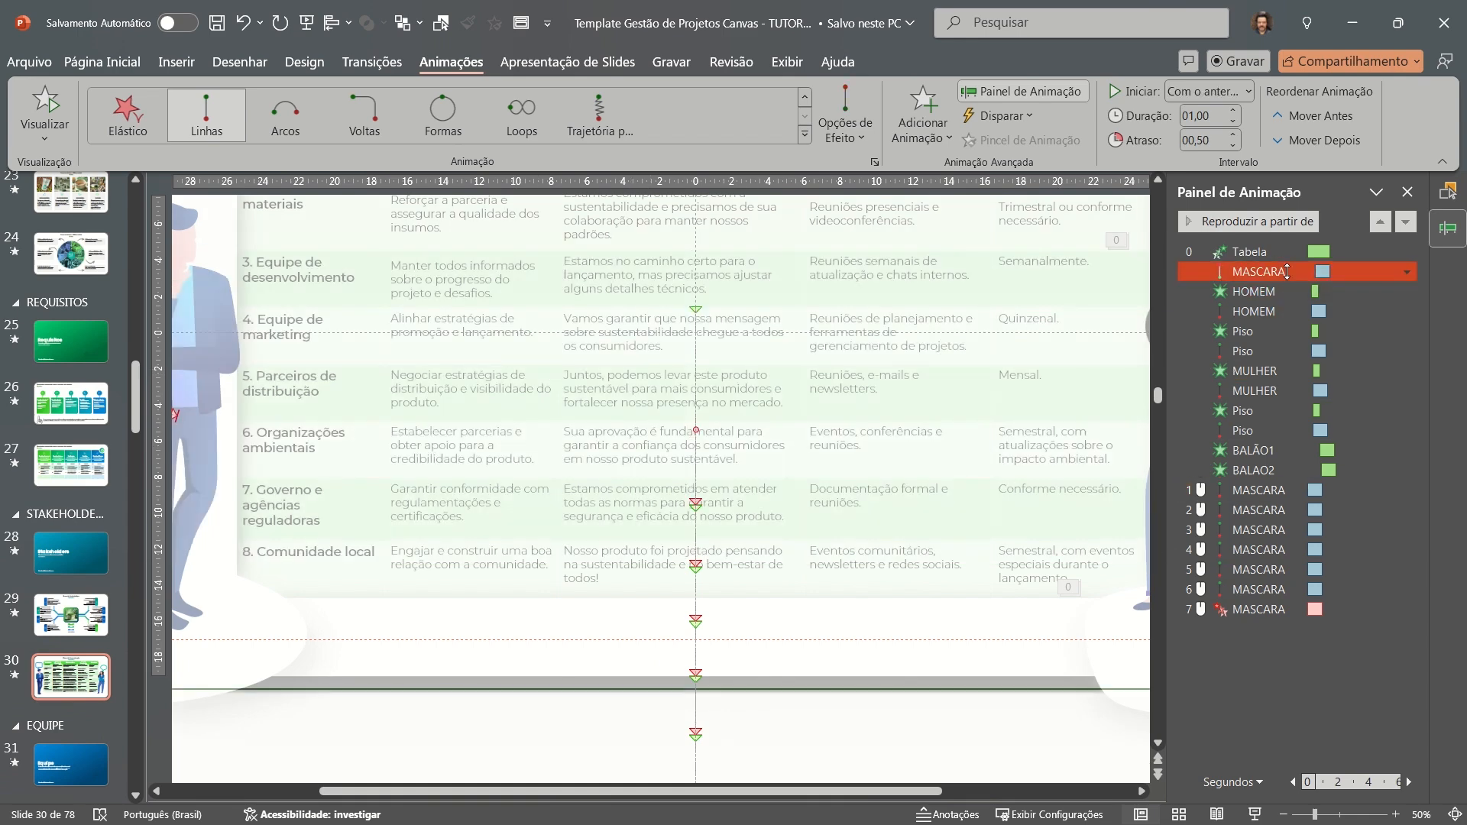
scroll(704, 757, "up", 3)
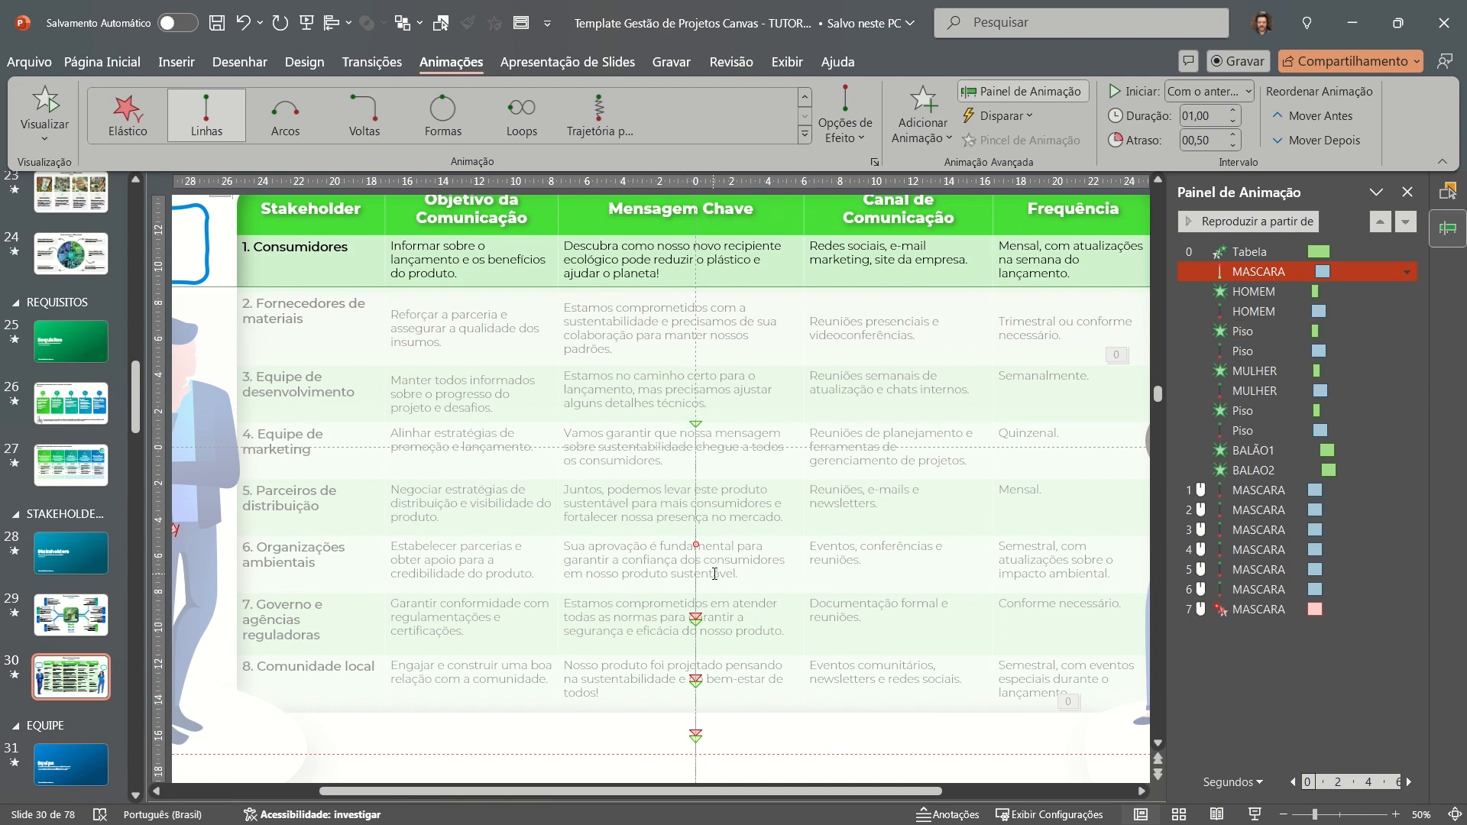
scroll(715, 425, "up", 6)
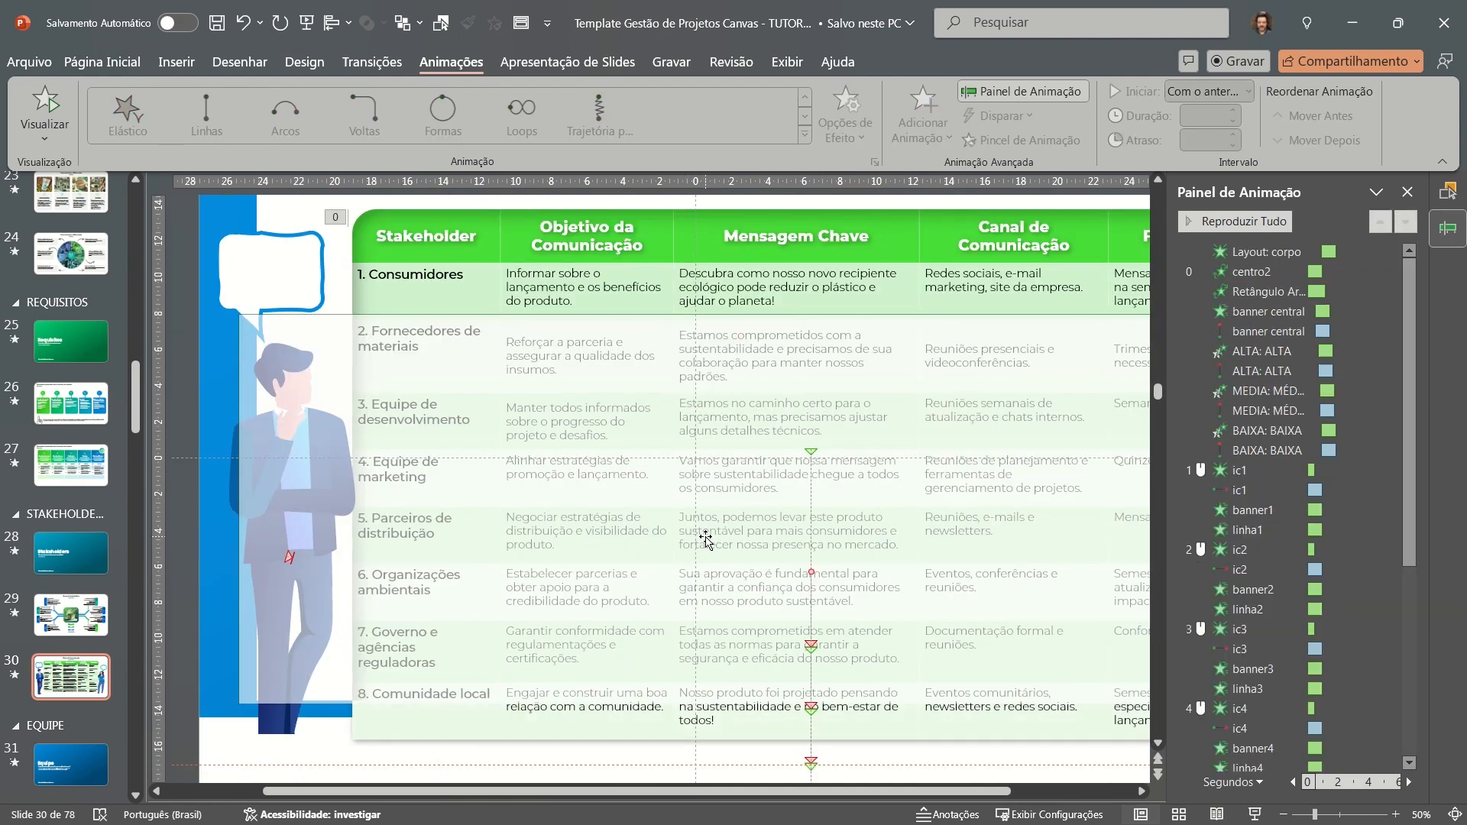
scroll(925, 591, "down", 5)
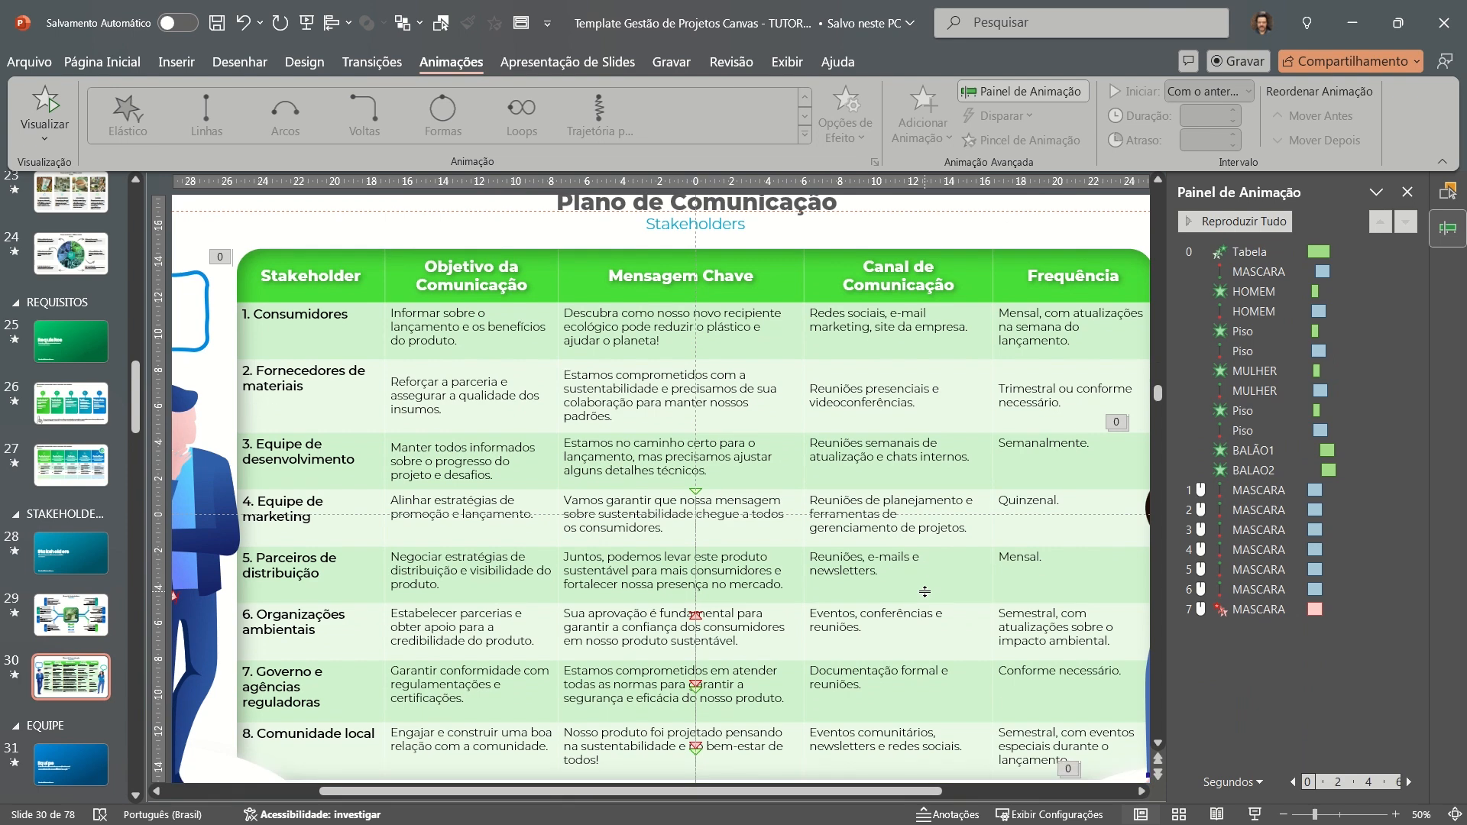
left_click(1284, 814)
left_click(1284, 814)
left_click(1284, 814)
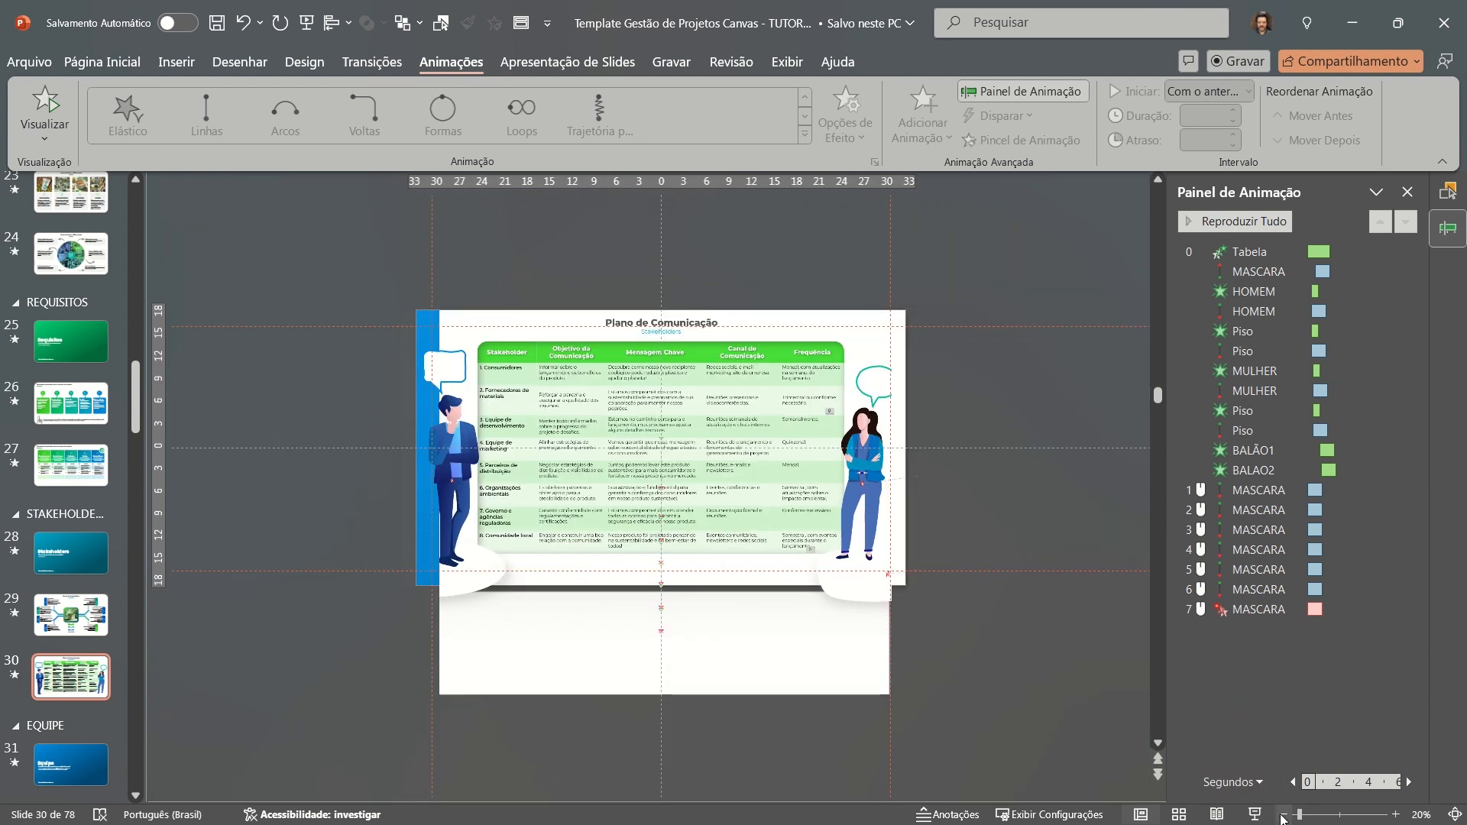
left_click(1284, 814)
left_click(1396, 814)
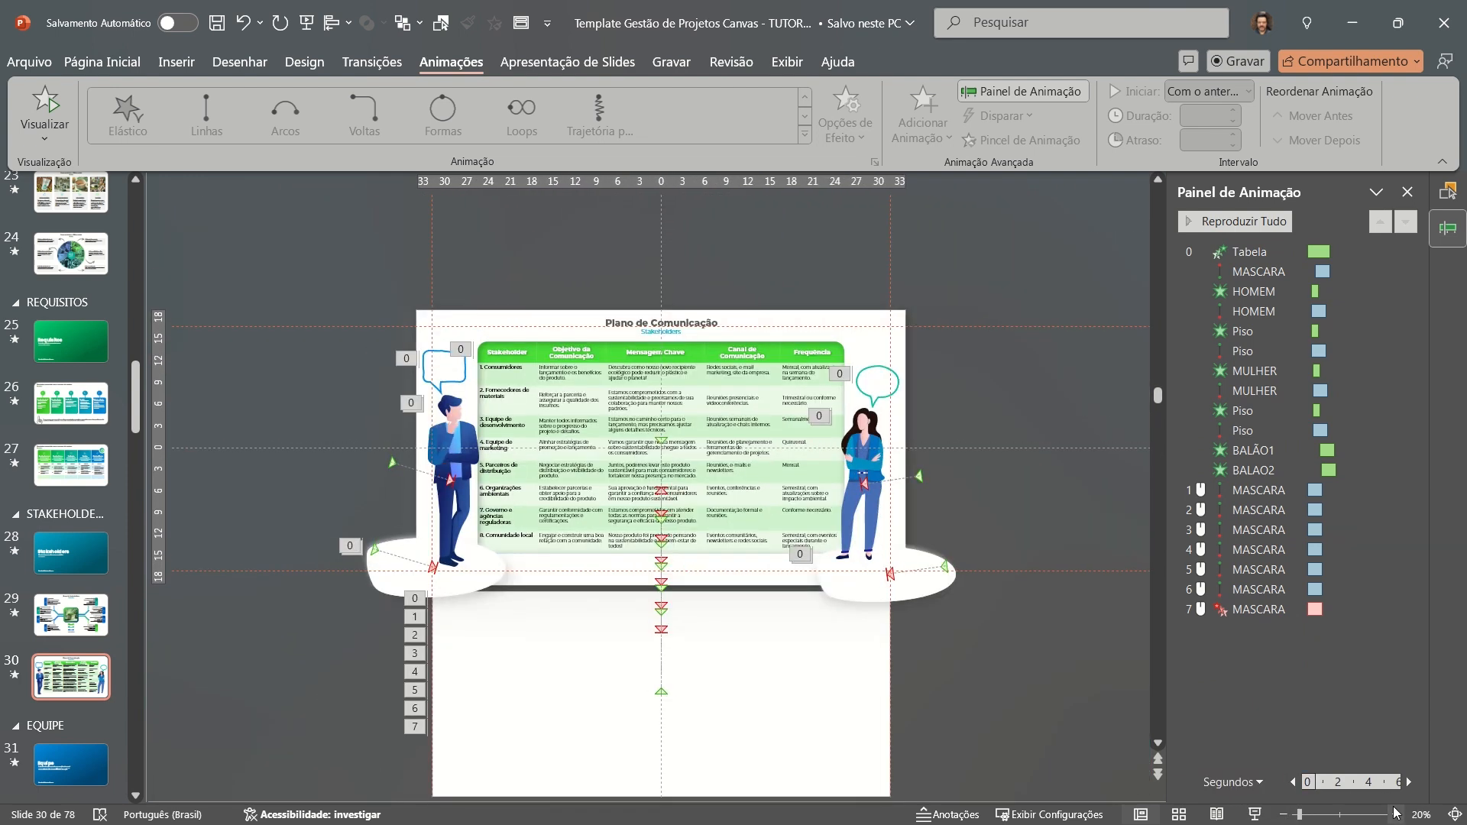
left_click(1395, 815)
left_click(1396, 815)
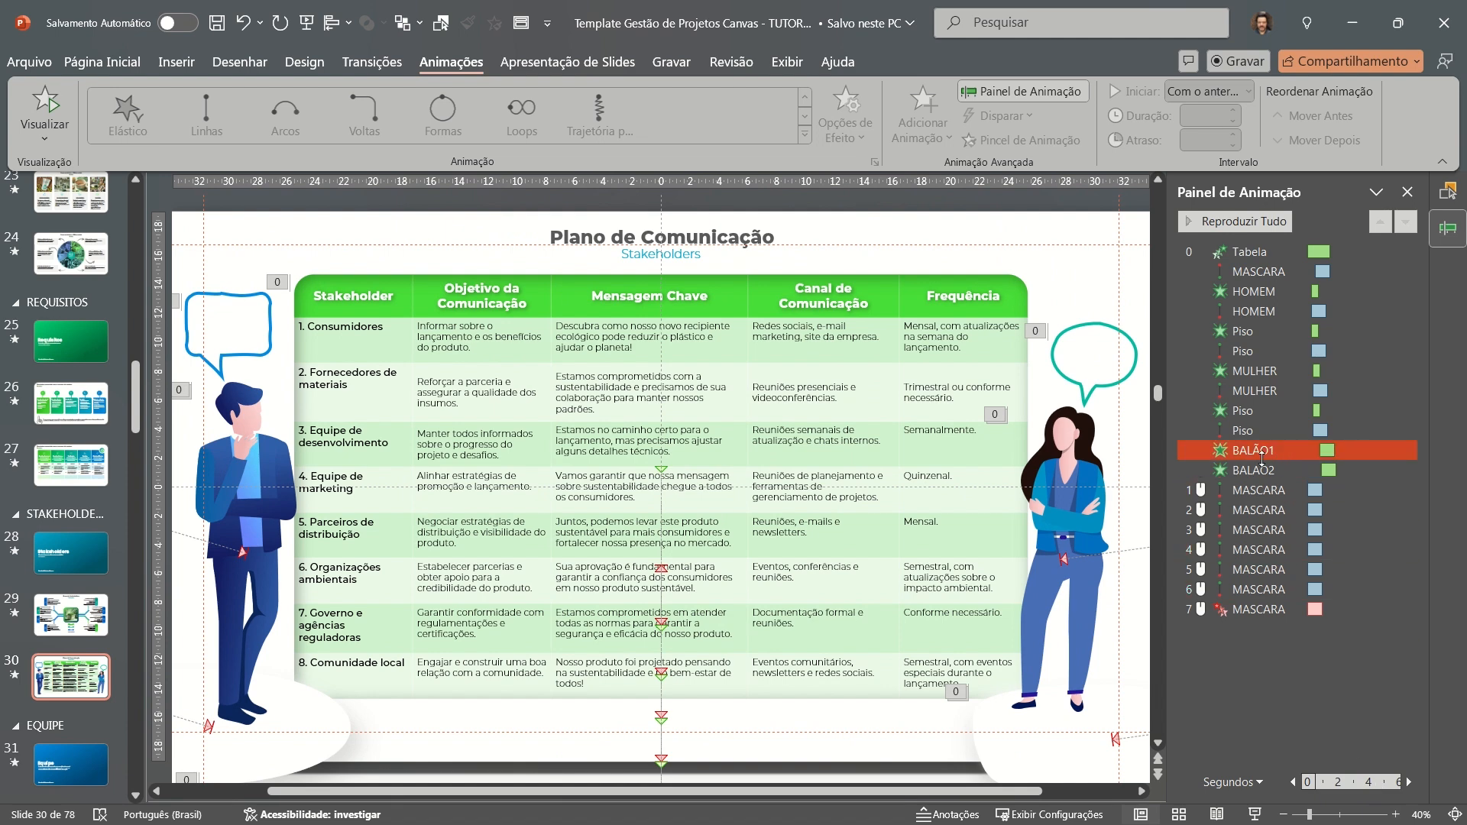
left_click(1263, 273)
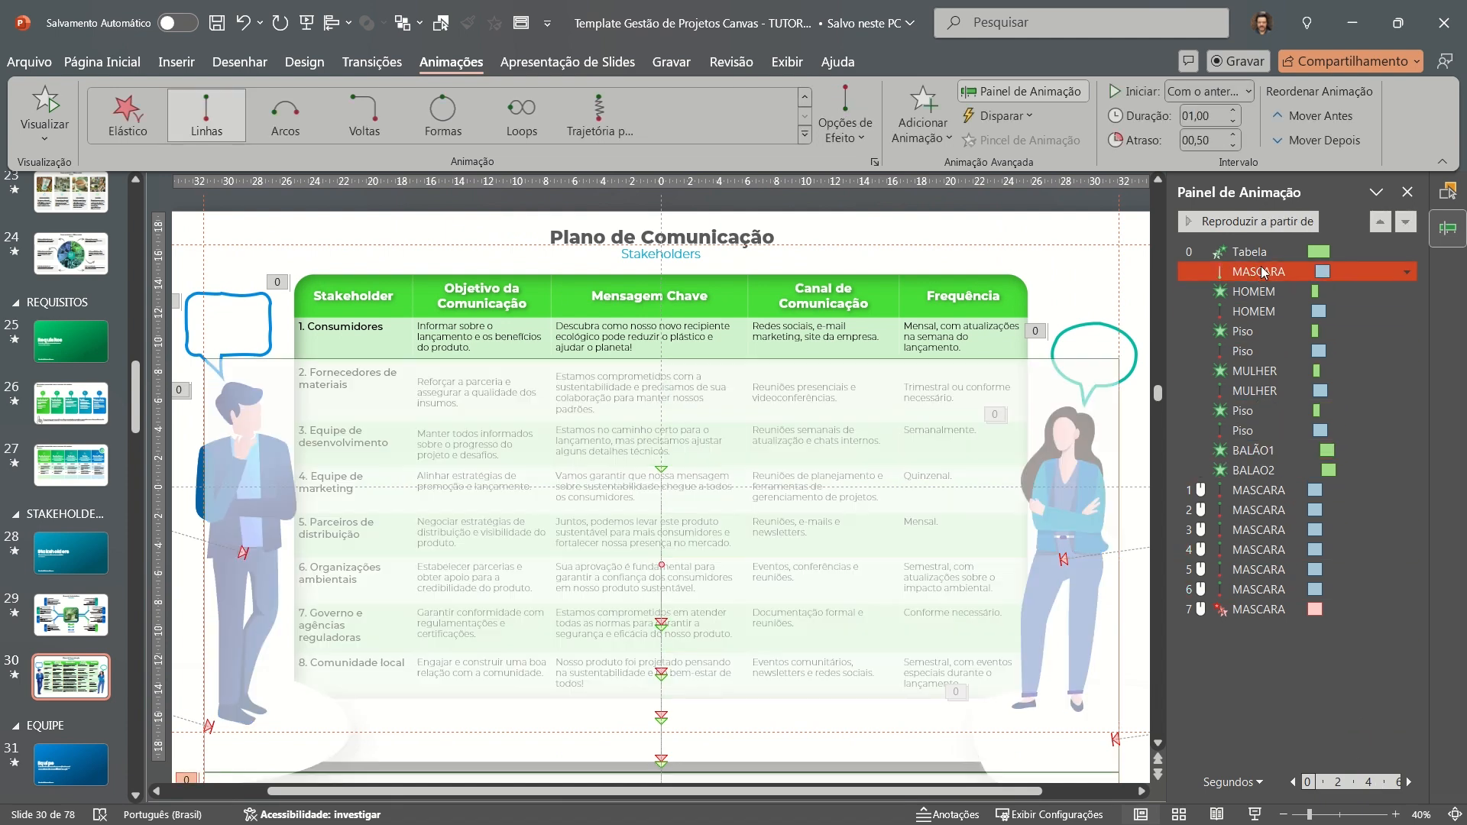
left_click(1284, 815)
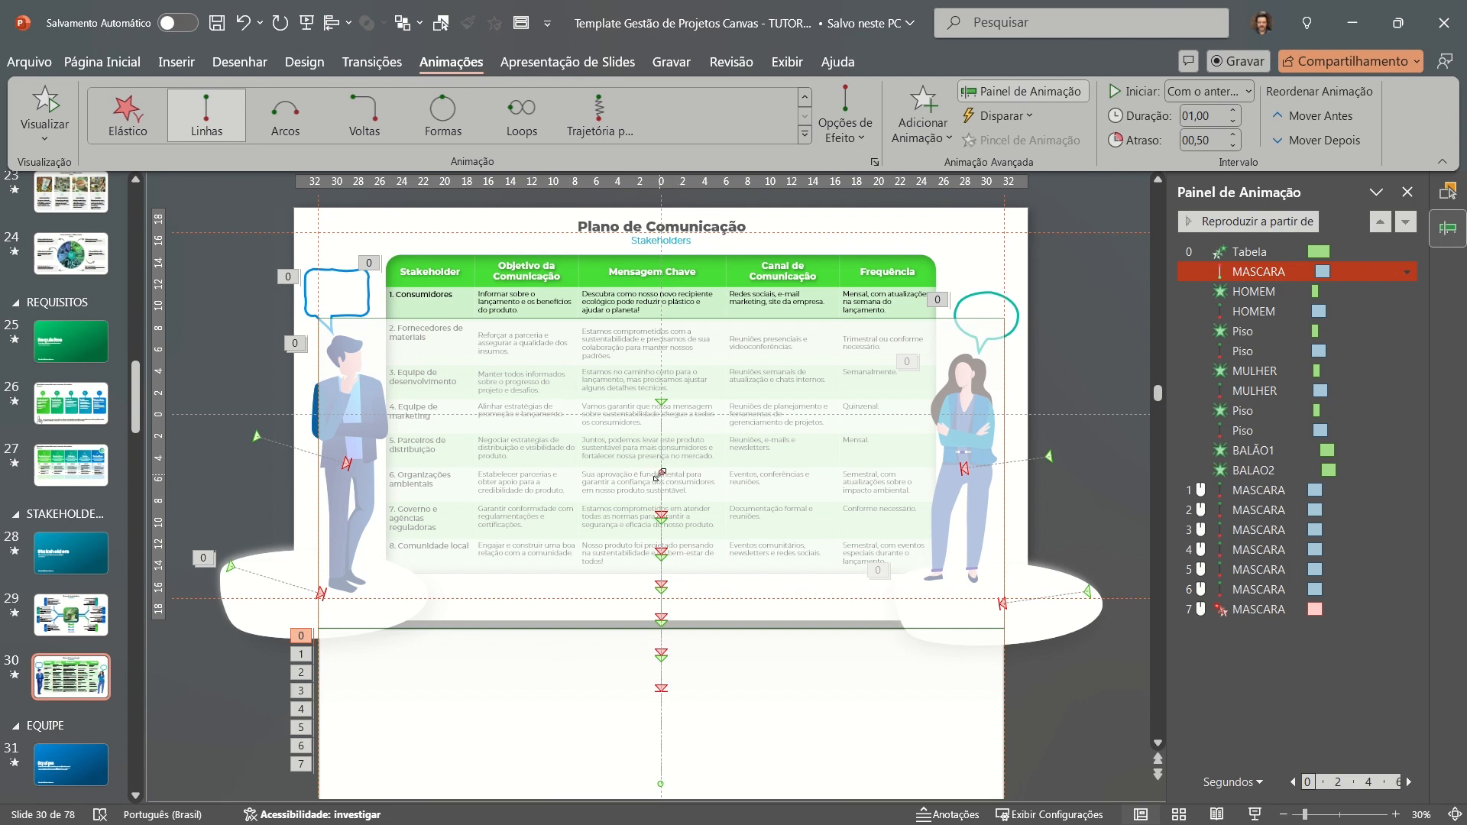
left_click(1158, 183)
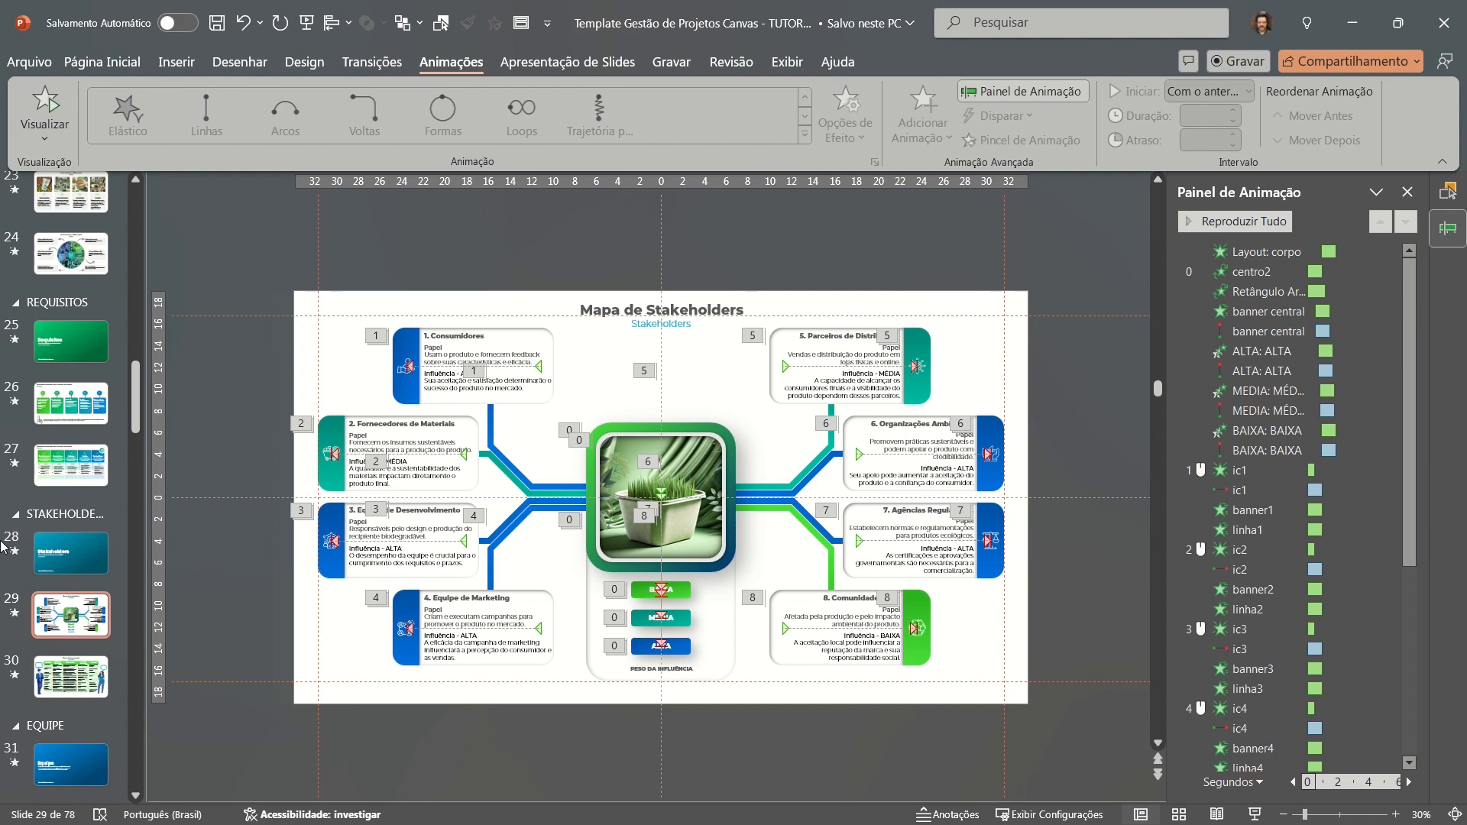
left_click(73, 666)
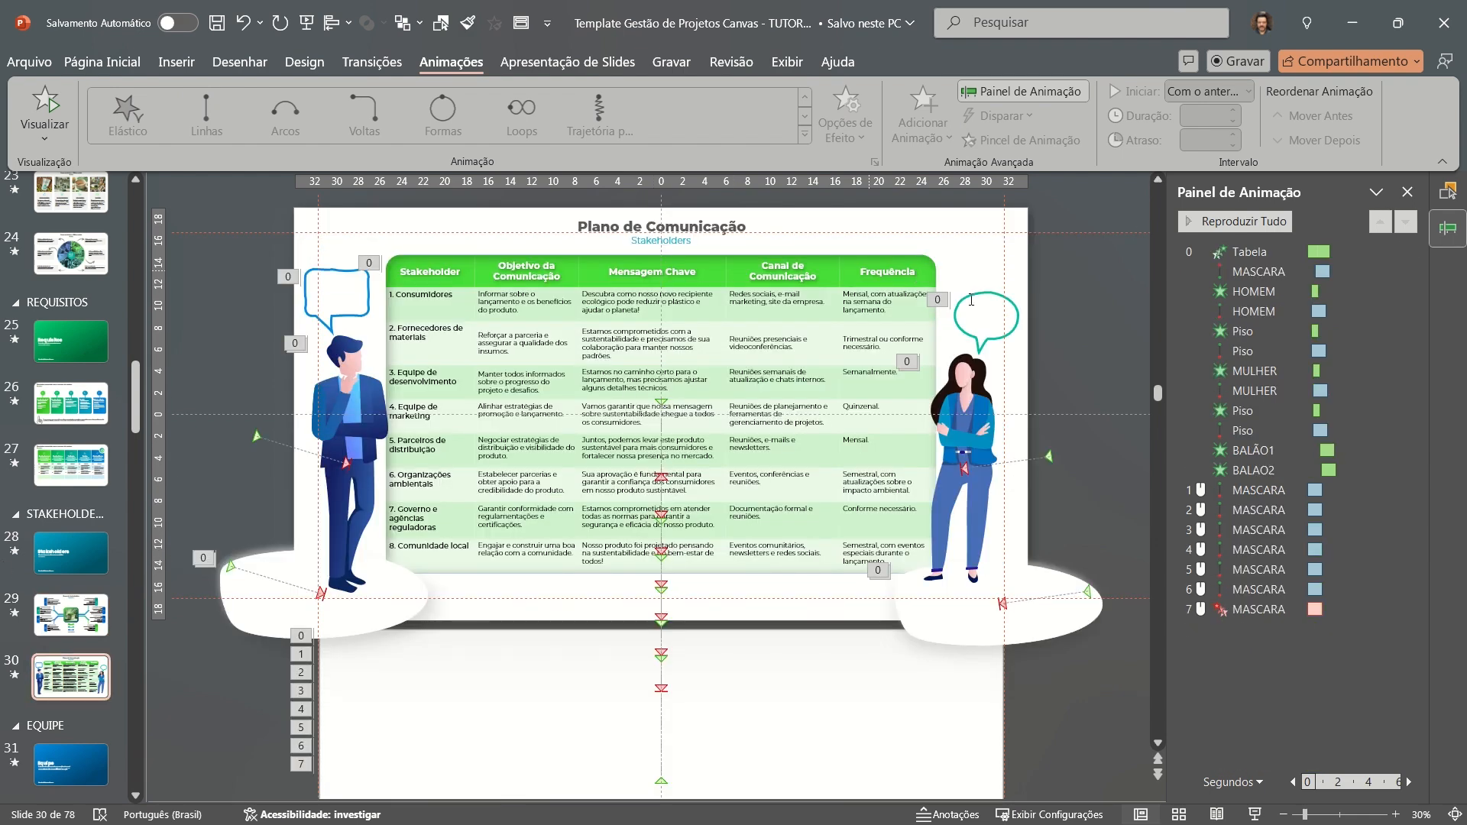
scroll(1069, 297, "up", 2)
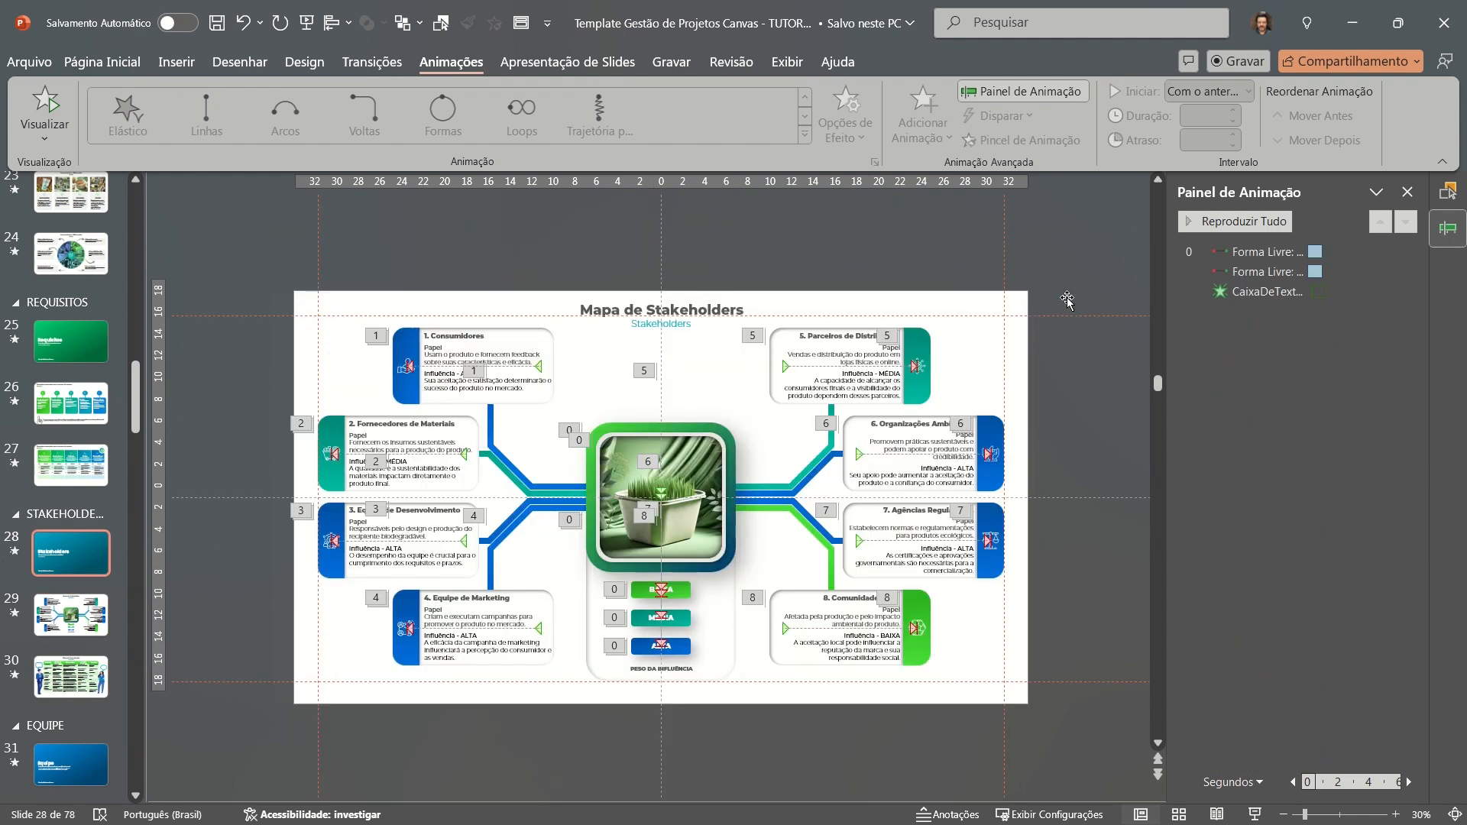
left_click(1066, 297)
left_click(70, 661)
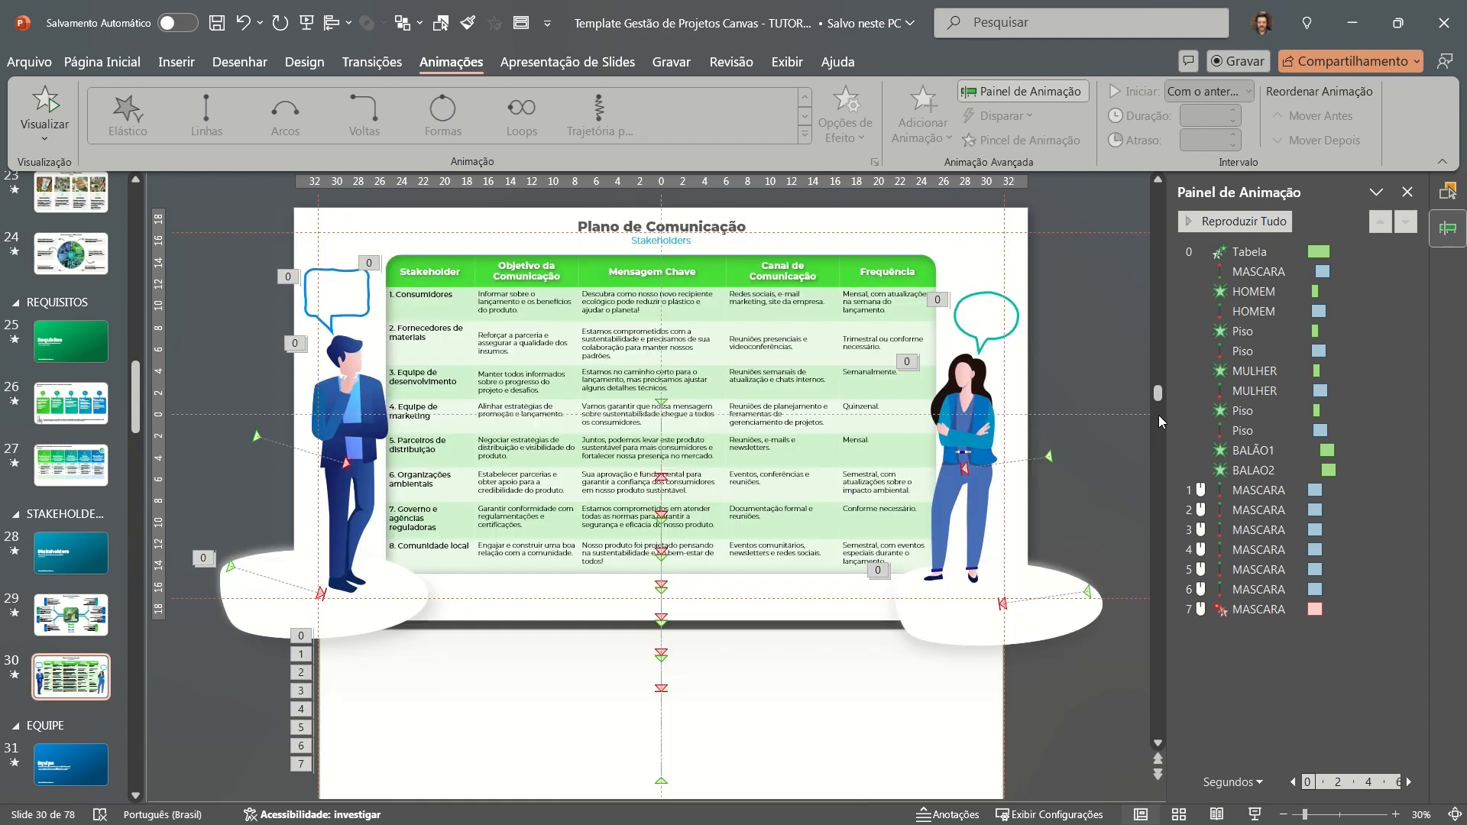
mouse_move(1158, 397)
left_mouse_down()
mouse_move(1158, 376)
mouse_move(1158, 396)
left_mouse_up()
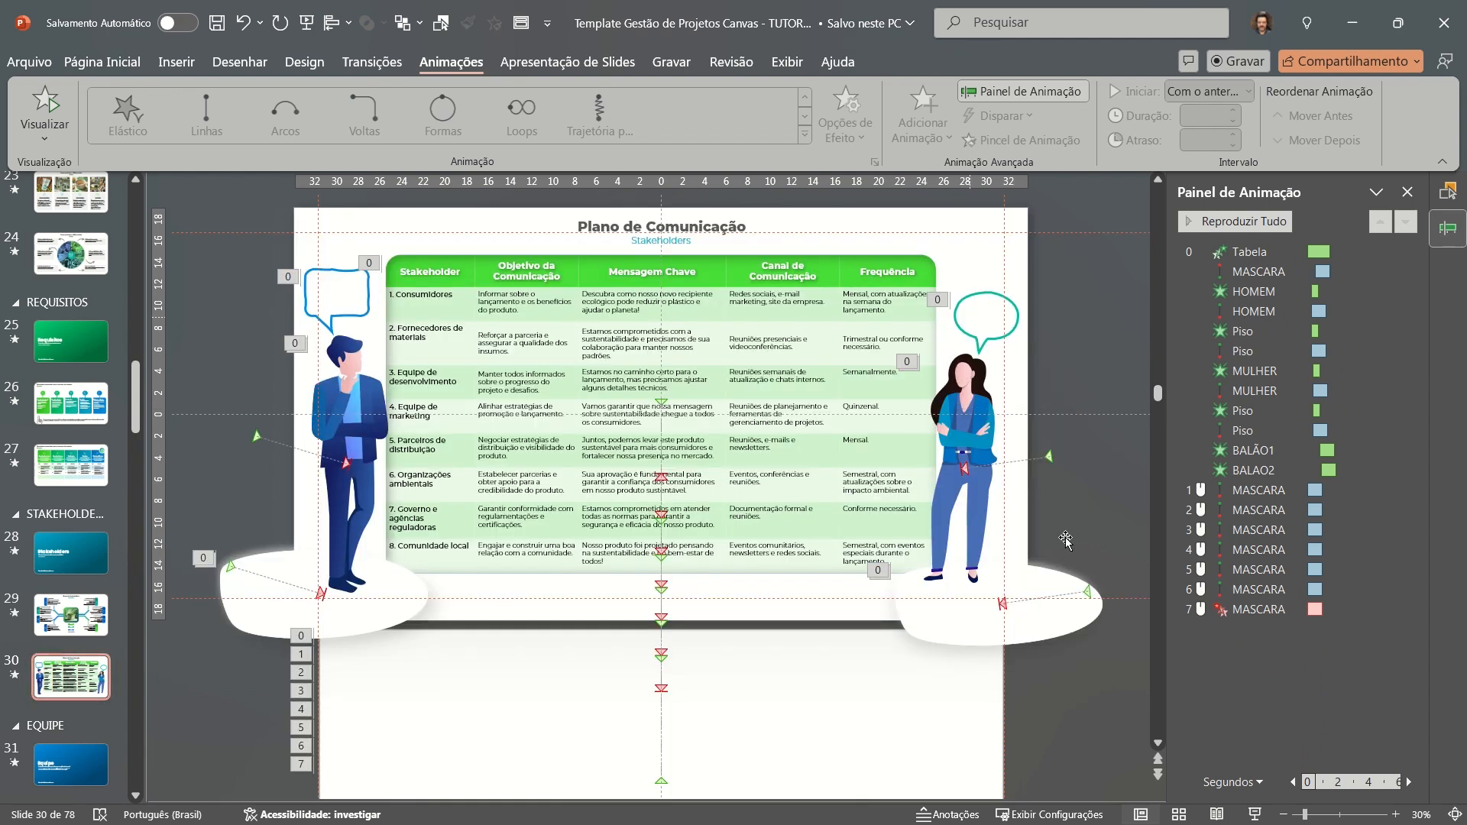
Move the end point of the automatic MASCARA motion path above the slide title and preview the slide show from this slide
left_click(1284, 815)
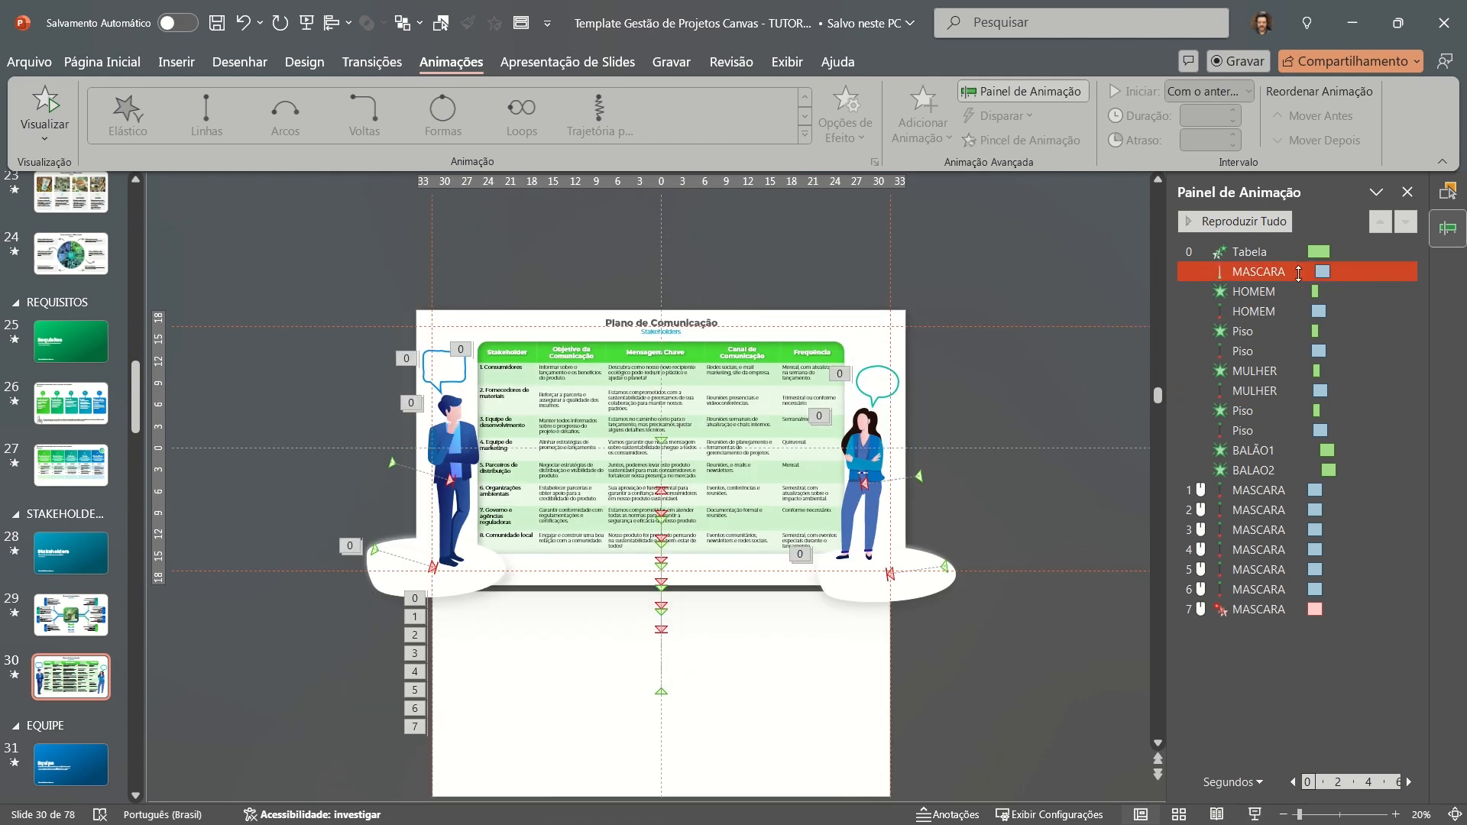
left_click(1295, 273)
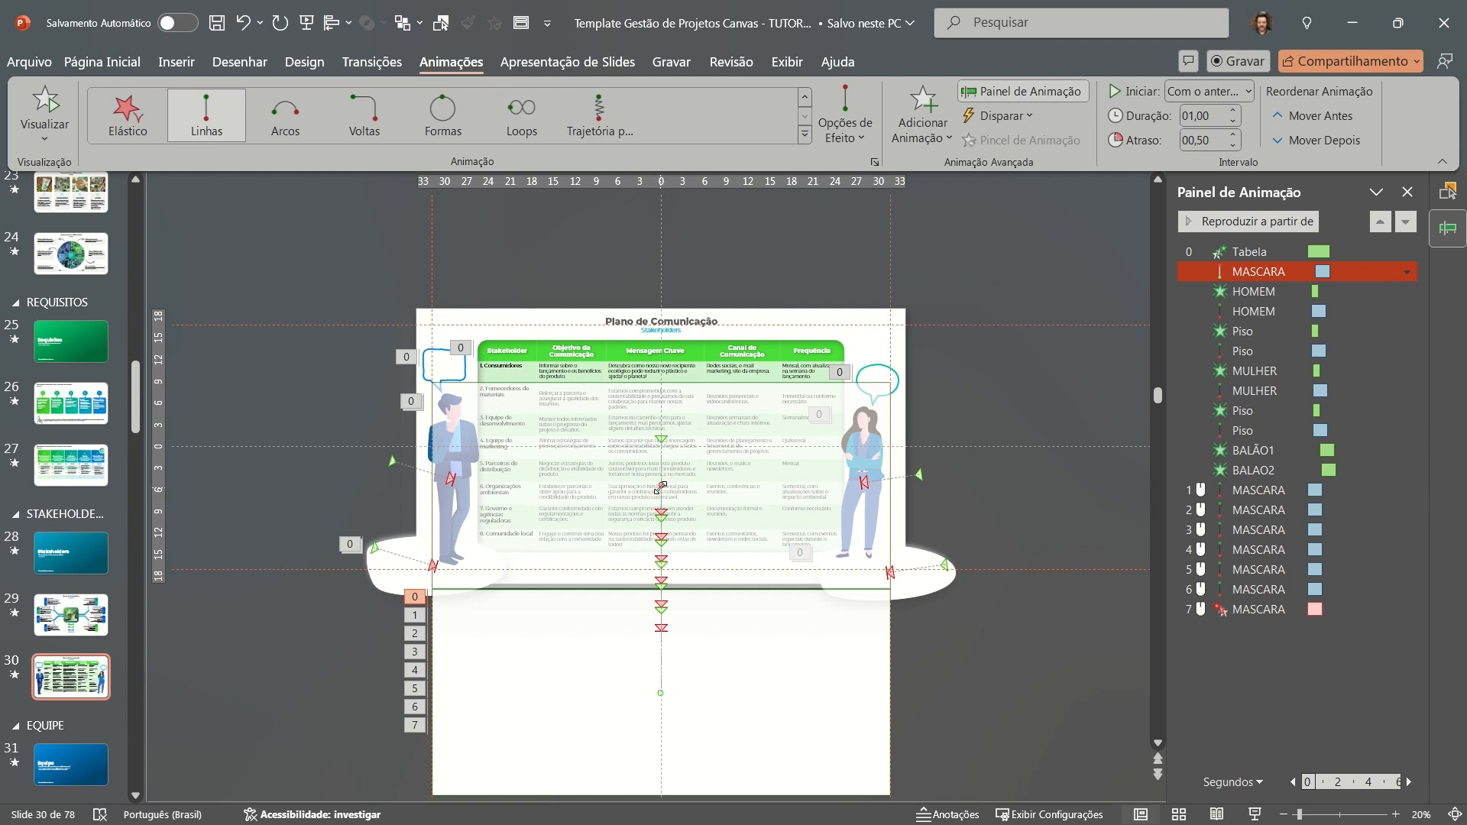
left_click_drag(661, 486, 693, 261)
left_click(1066, 676)
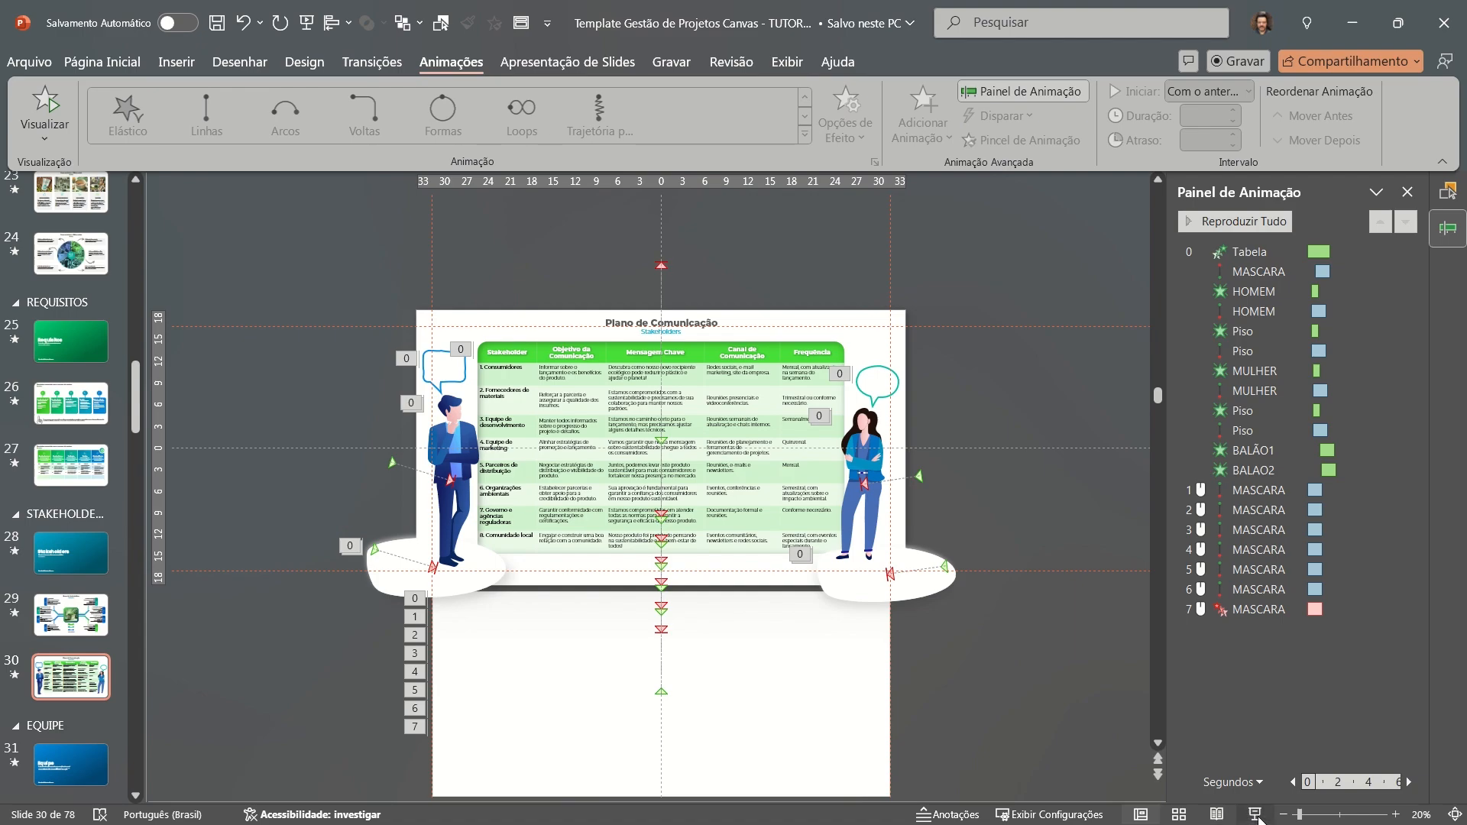
left_click(1256, 814)
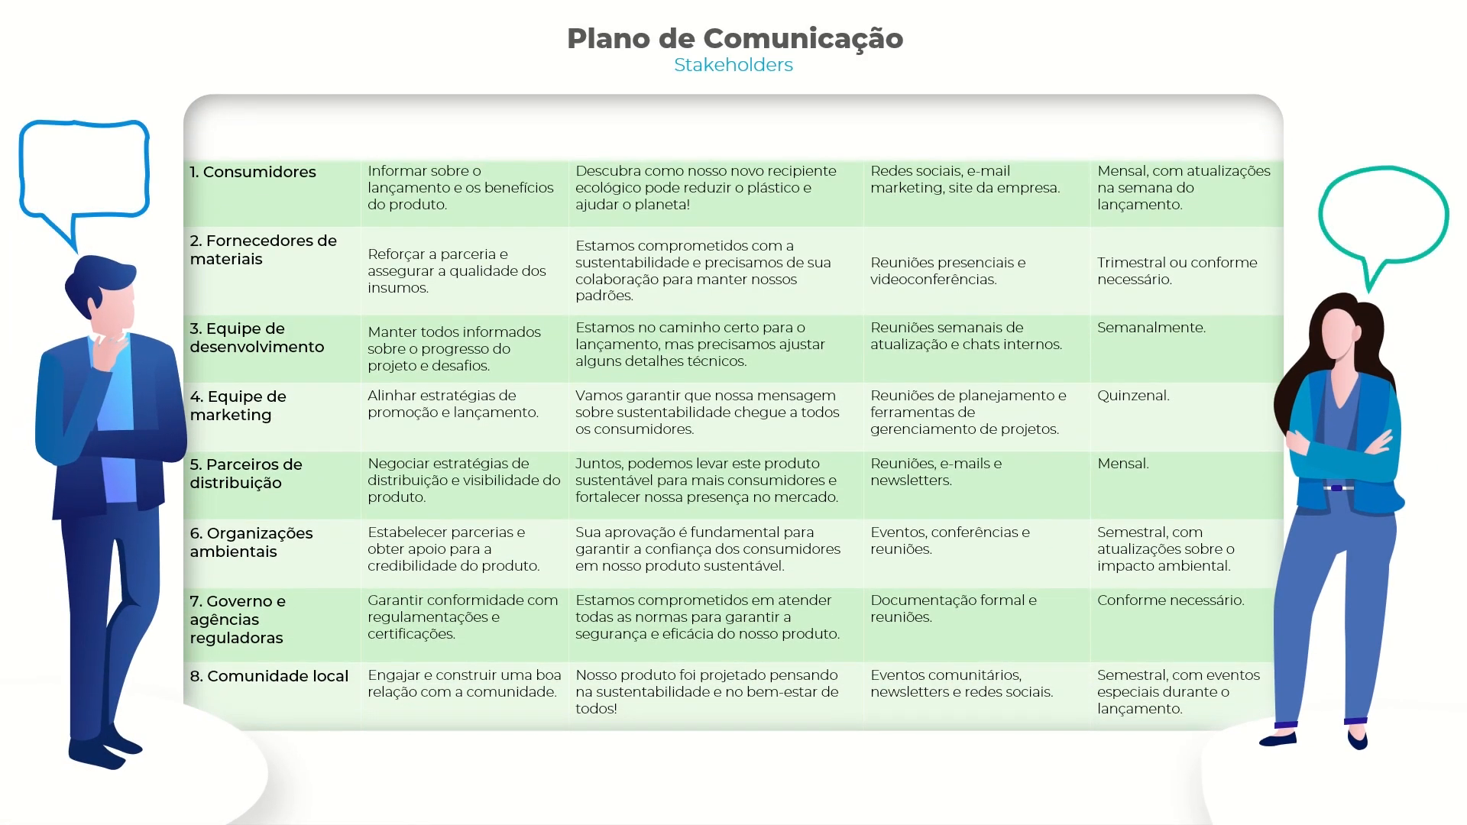
key("Escape")
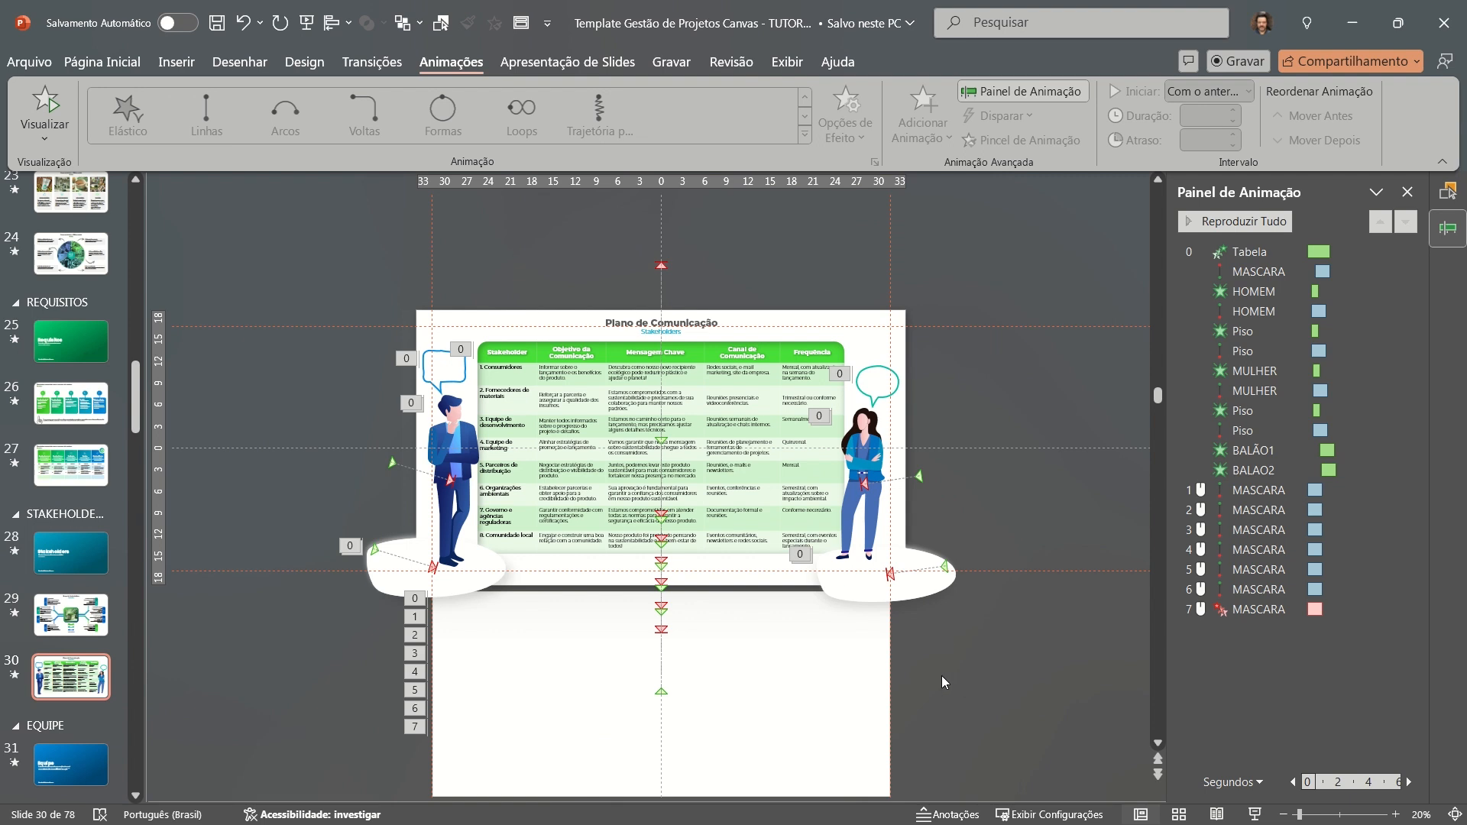
Return the automatic MASCARA path's end point so the mask edge sits just beneath the "1. Consumidores" row, and start the slide show
left_click(1265, 272)
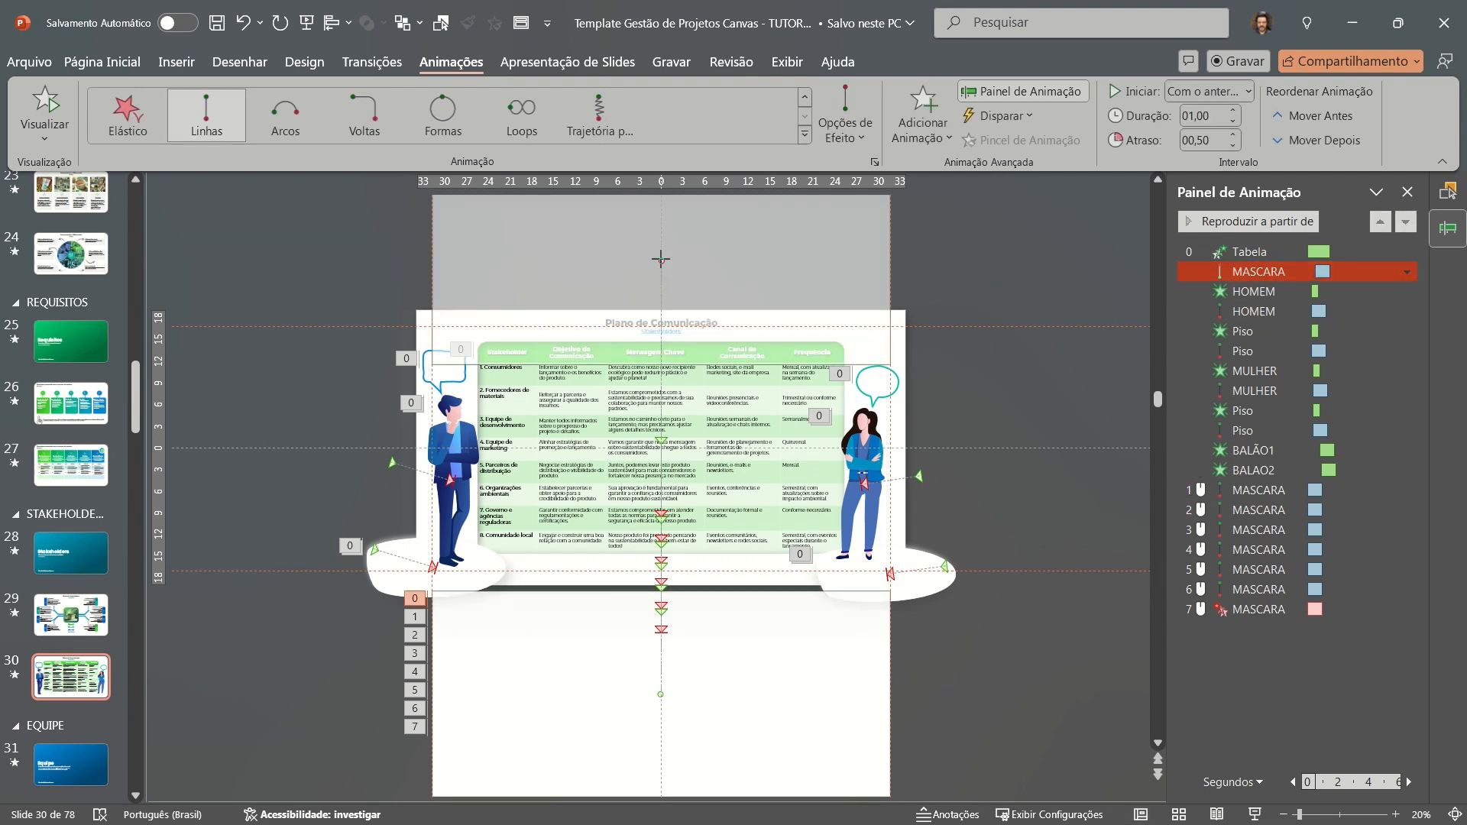
left_click_drag(661, 259, 662, 488)
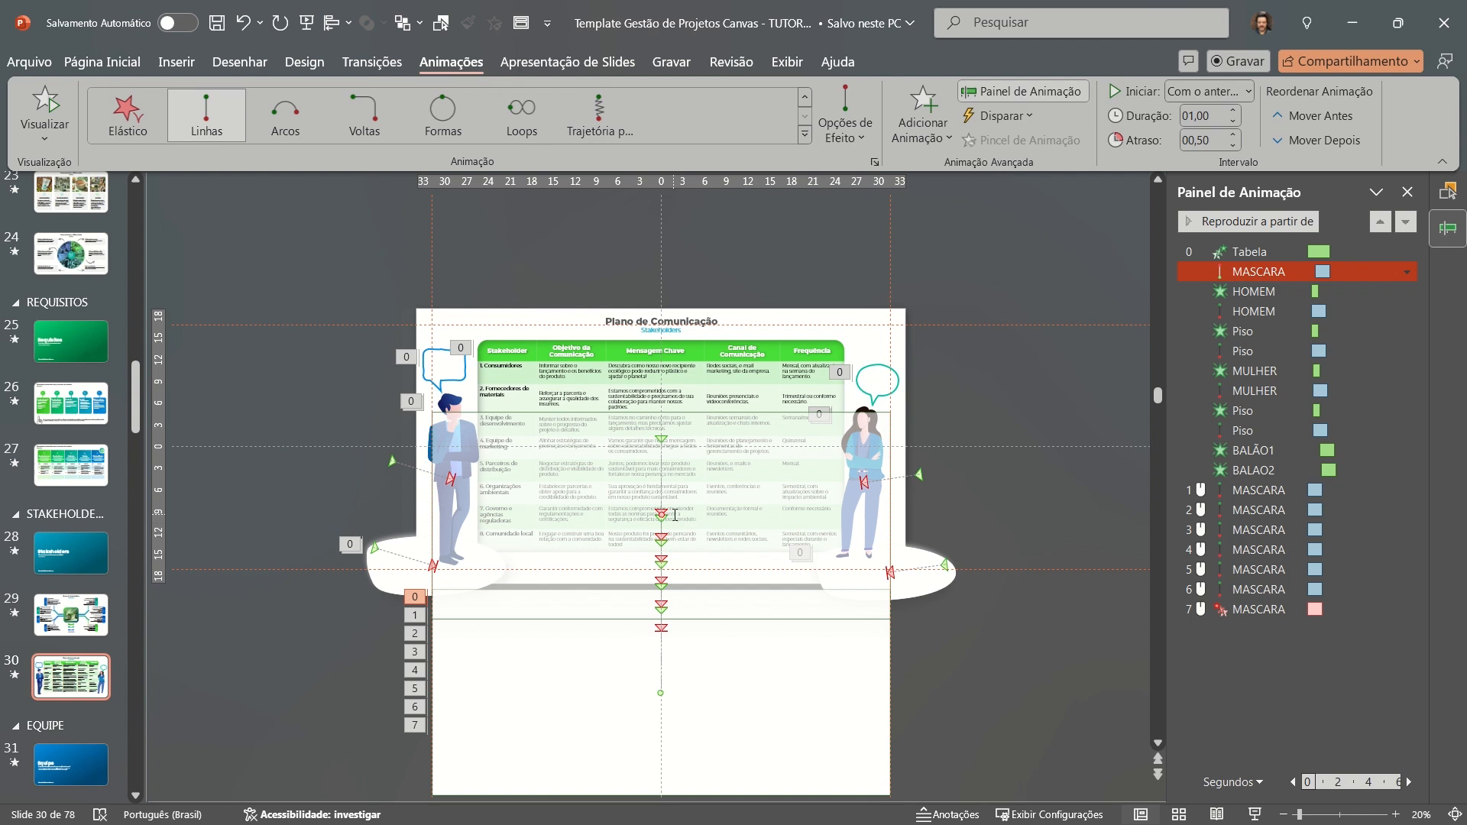
mouse_move(663, 516)
left_mouse_down()
mouse_move(665, 475)
mouse_move(662, 486)
left_mouse_up()
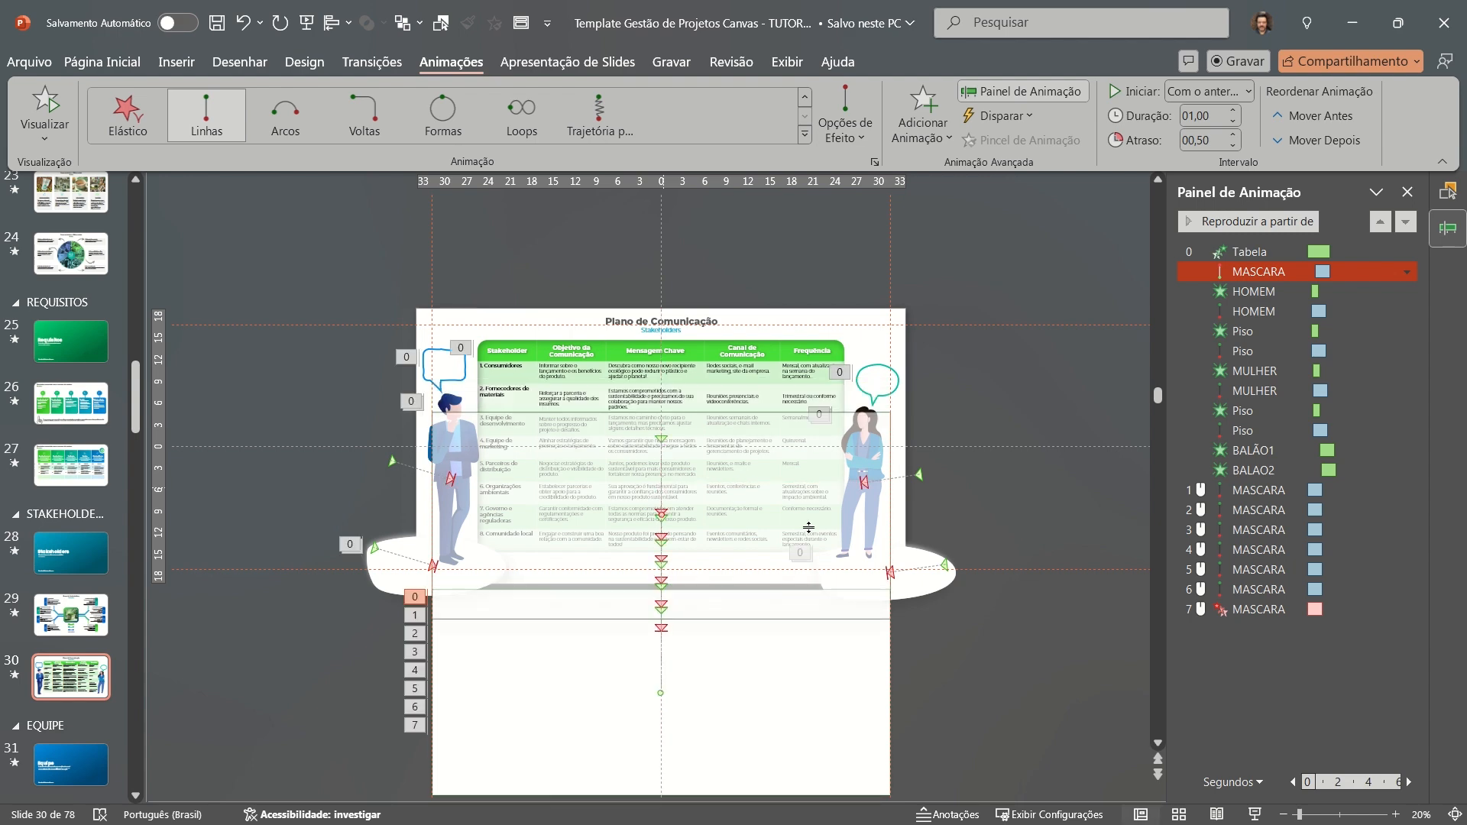
left_click(1396, 814)
left_click(1396, 815)
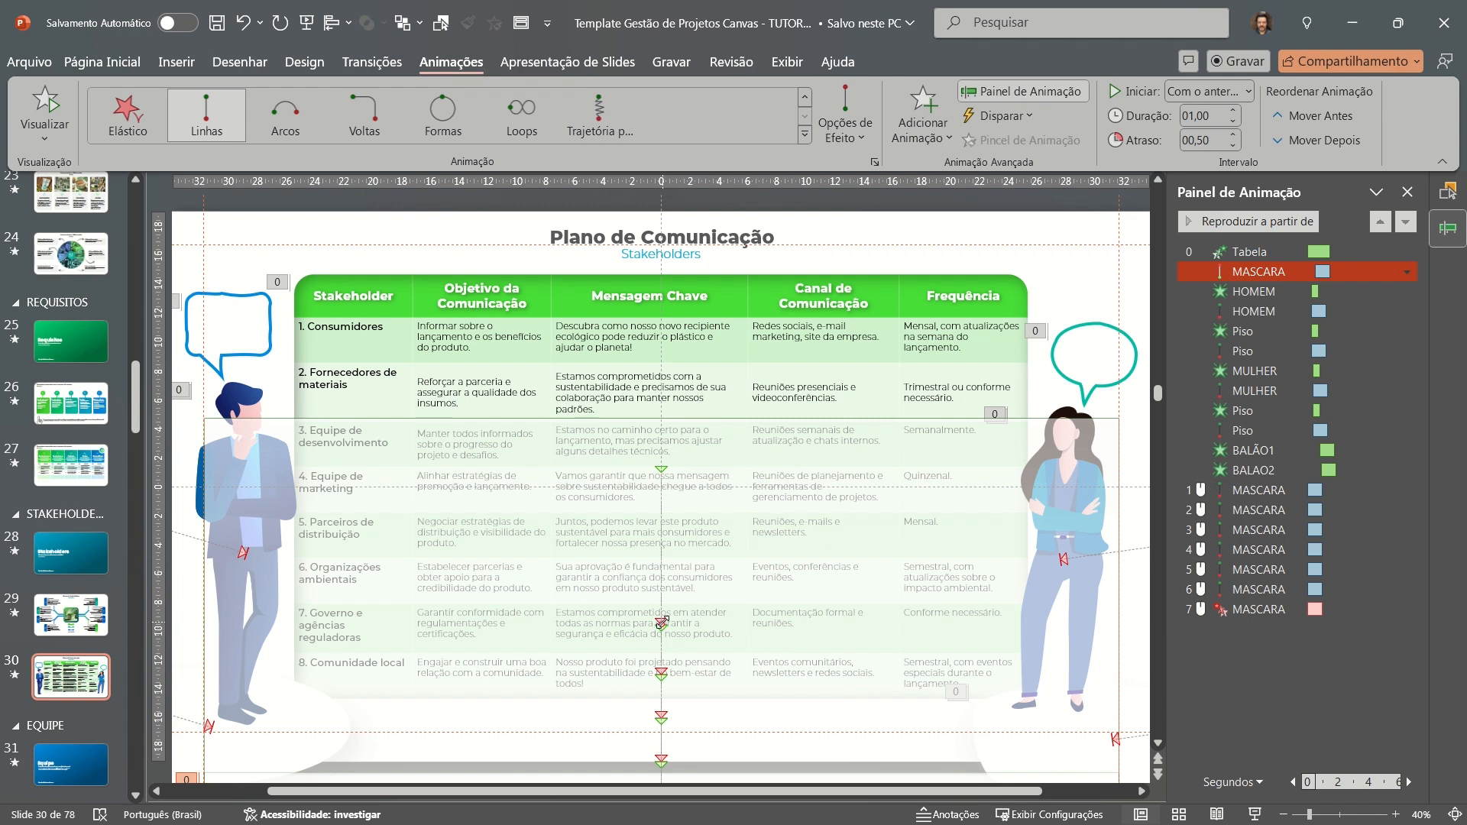
left_click_drag(662, 621, 663, 567)
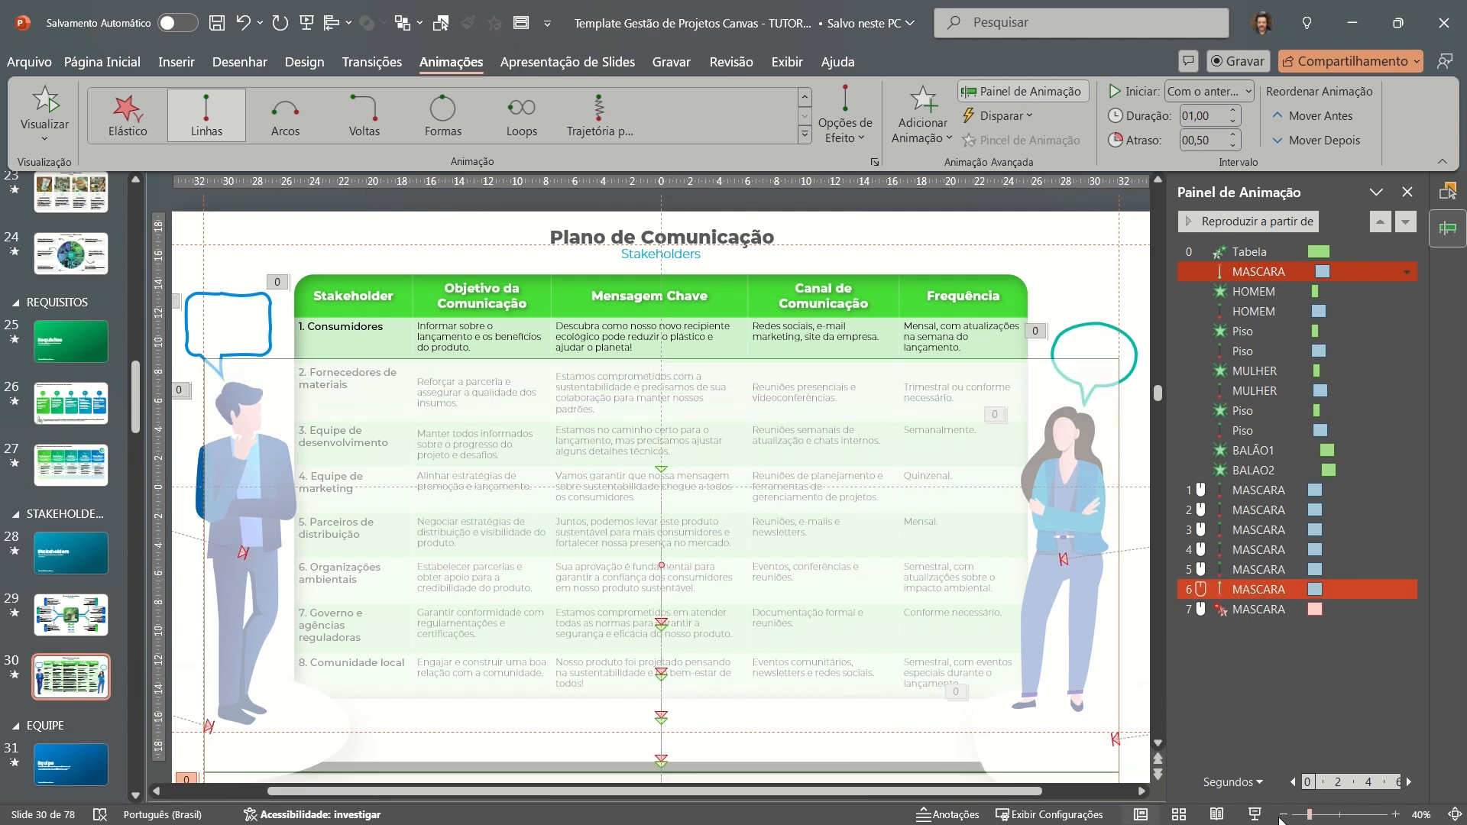
left_click(1255, 814)
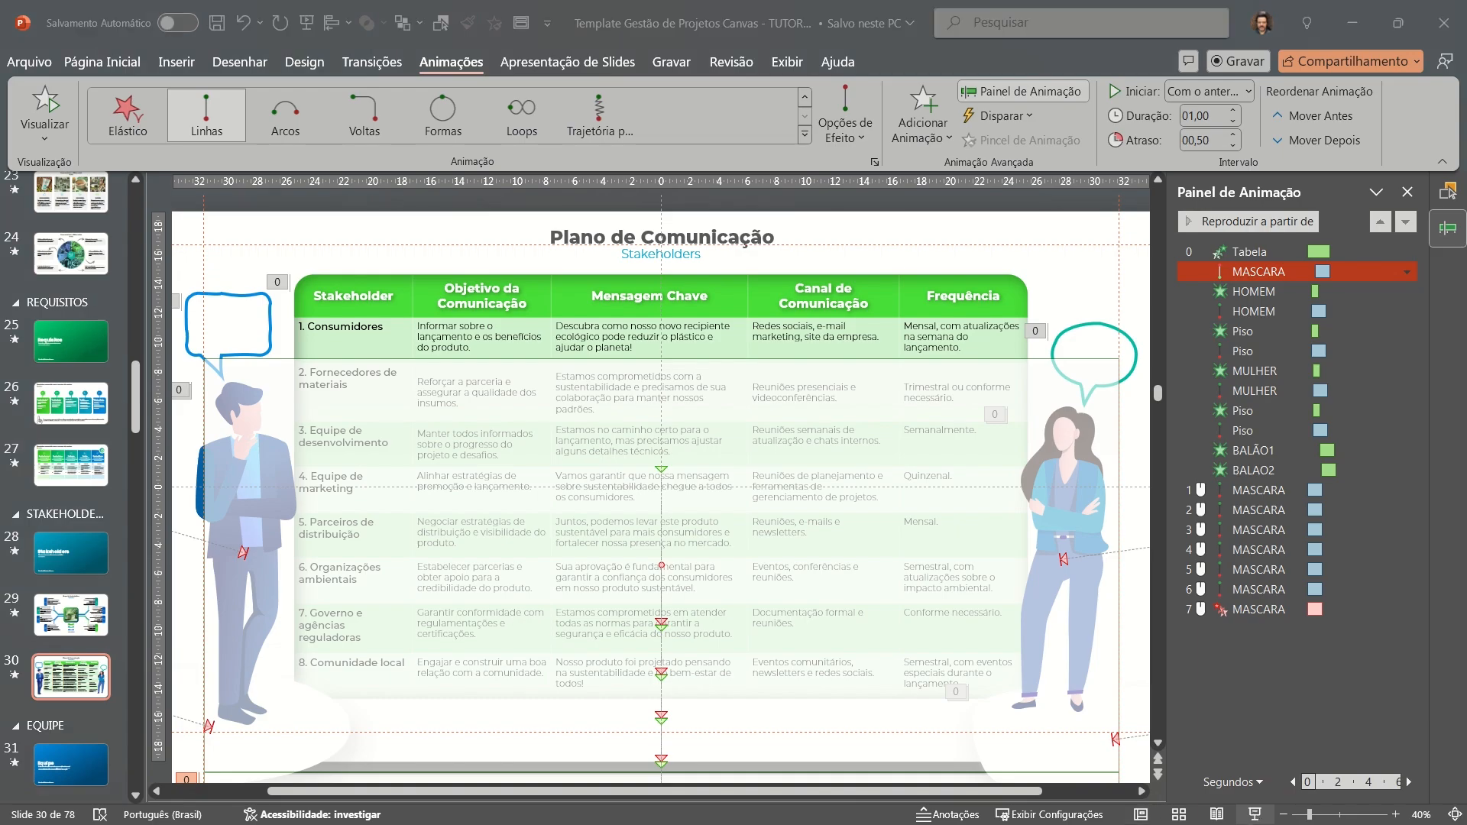